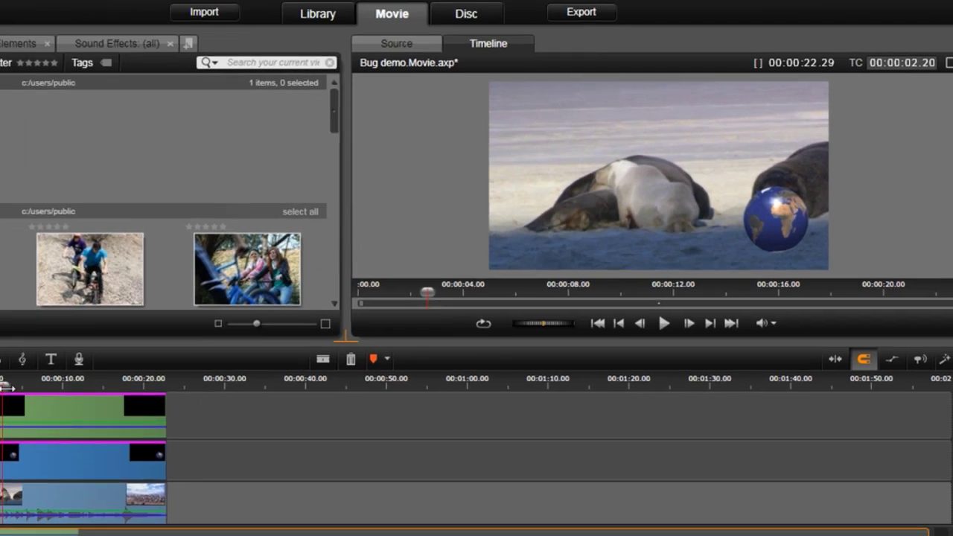
# Preview the finished video from the gannet footage onward.
pyautogui.moveTo(136, 344); pyautogui.dragTo(160, 344)
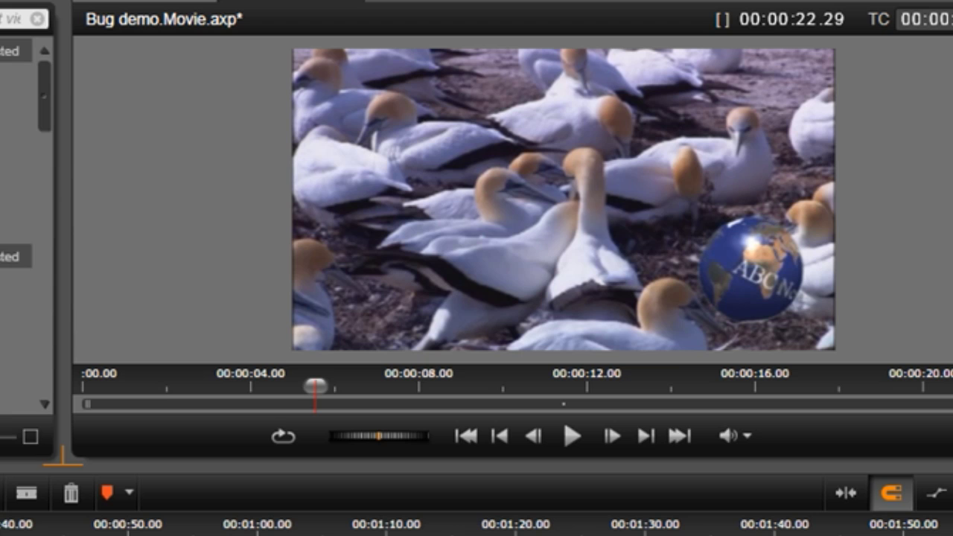
pyautogui.press('space')
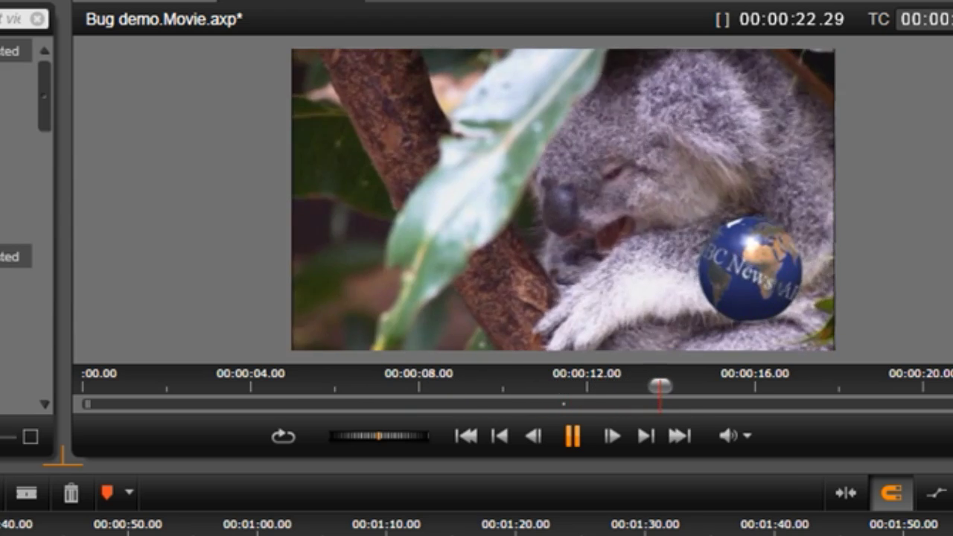
pyautogui.press('space')
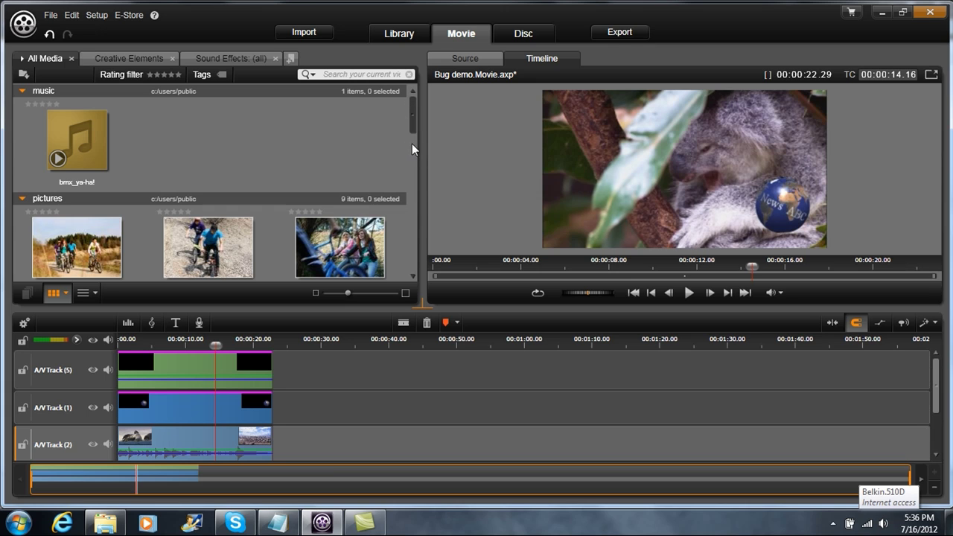
# Place earth-land.png on A/V Track (1) around 00:00:46 and bring the Explorer Images folder forward.
pyautogui.moveTo(412, 125); pyautogui.dragTo(422, 222)
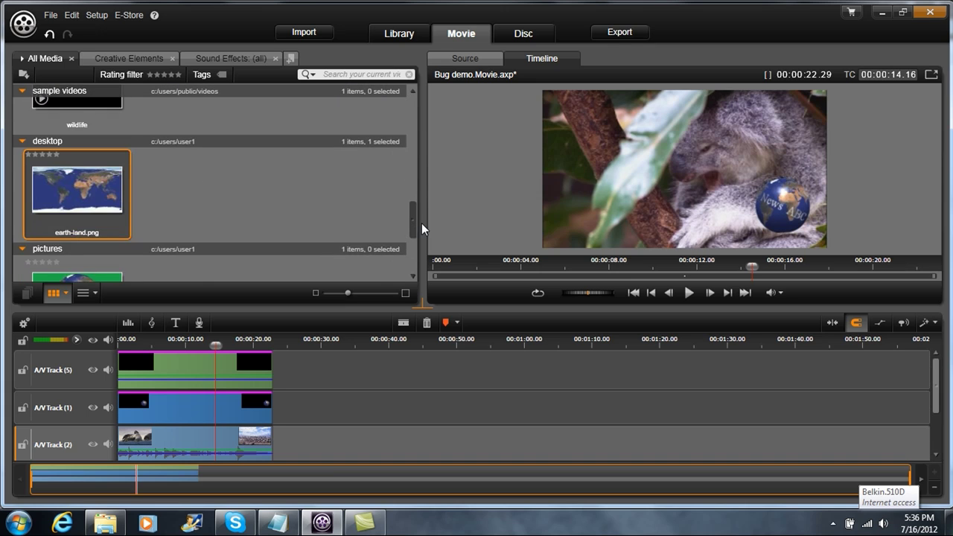
pyautogui.moveTo(76, 167)
pyautogui.mouseDown()
pyautogui.moveTo(458, 369)
pyautogui.moveTo(446, 414)
pyautogui.moveTo(428, 412)
pyautogui.moveTo(552, 401)
pyautogui.mouseUp()
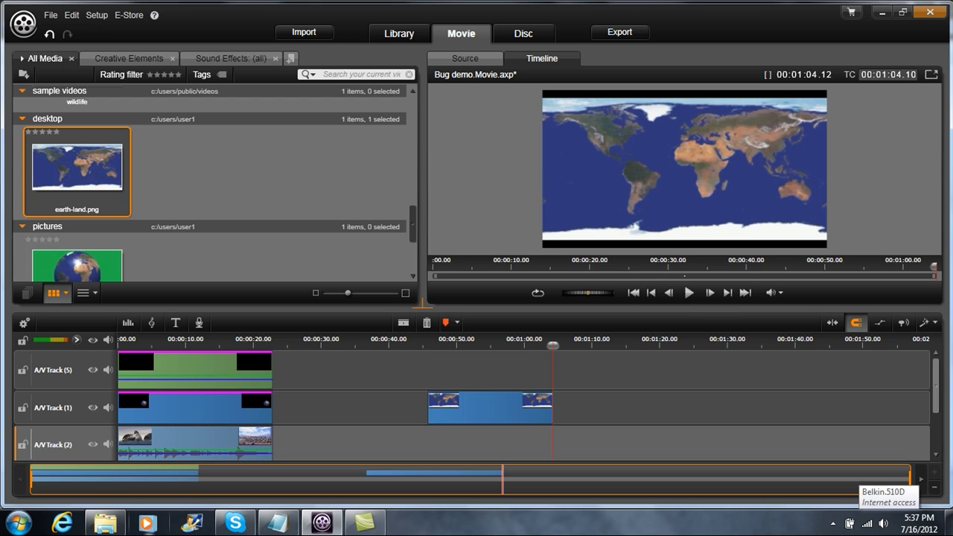
pyautogui.click(105, 524)
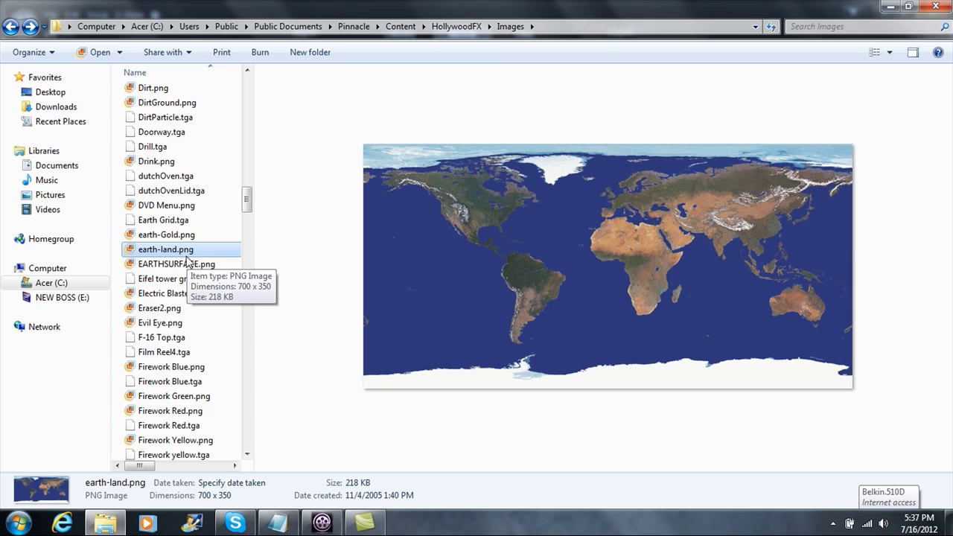
# Switch back to the Bug demo project in the video editor.
pyautogui.click(322, 523)
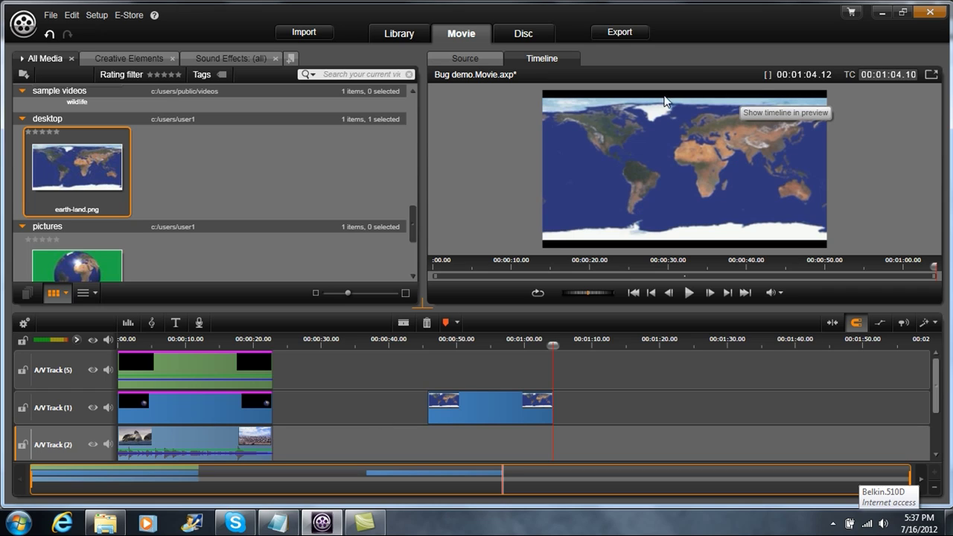
# Set the earth-land.png clip's scaling to Fill so it covers the whole frame.
pyautogui.rightClick(488, 405)
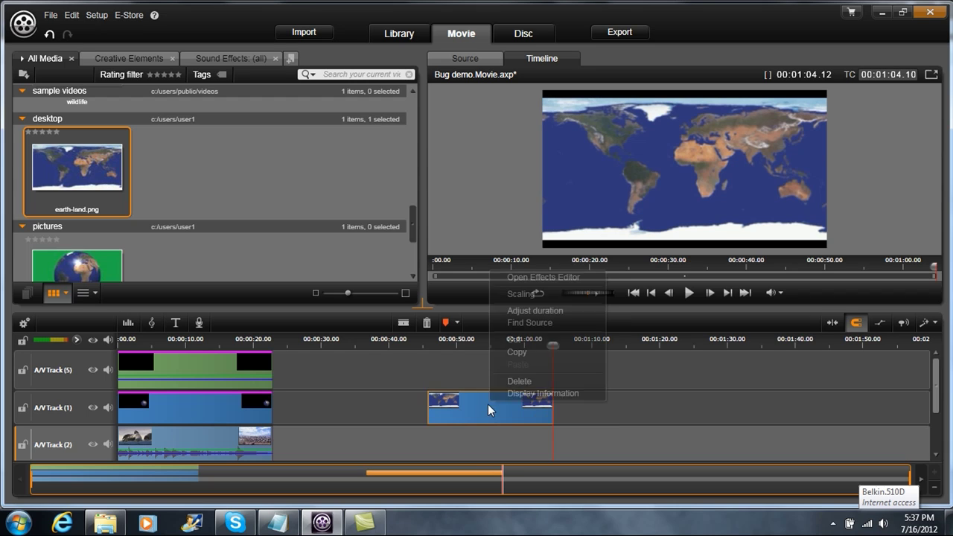
pyautogui.moveTo(556, 294)
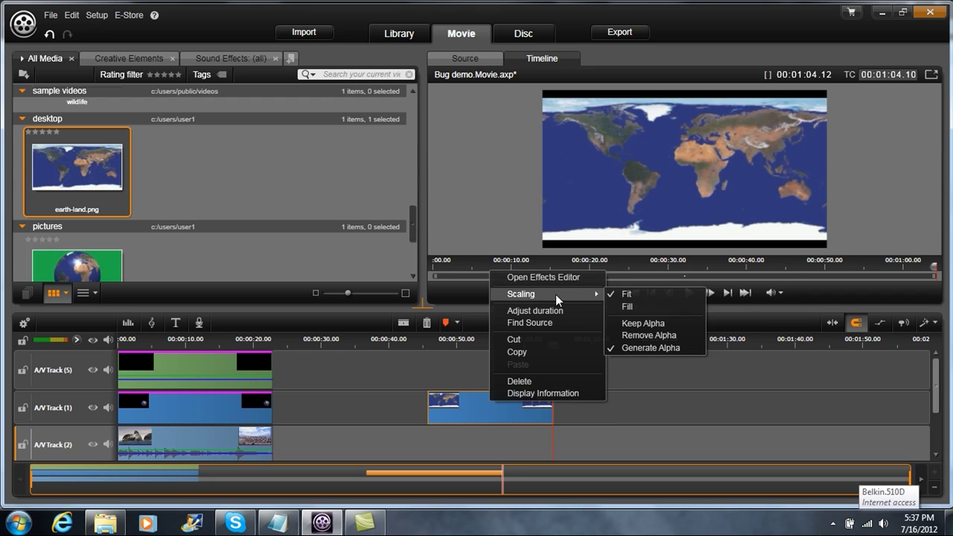
pyautogui.click(645, 306)
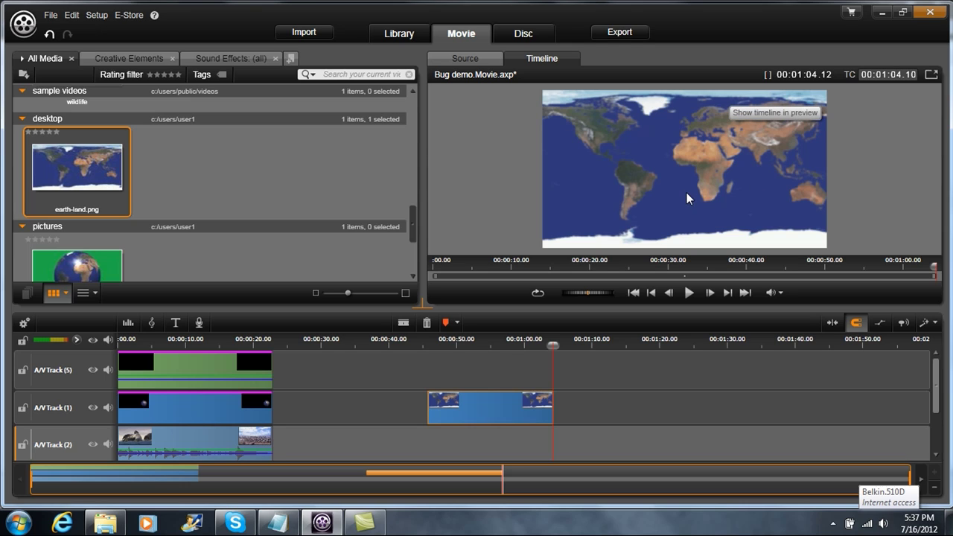
# Apply the BAS-Ball Backup creative element to the world map clip and preview it at 1:00.
pyautogui.click(22, 58)
pyautogui.click(56, 140)
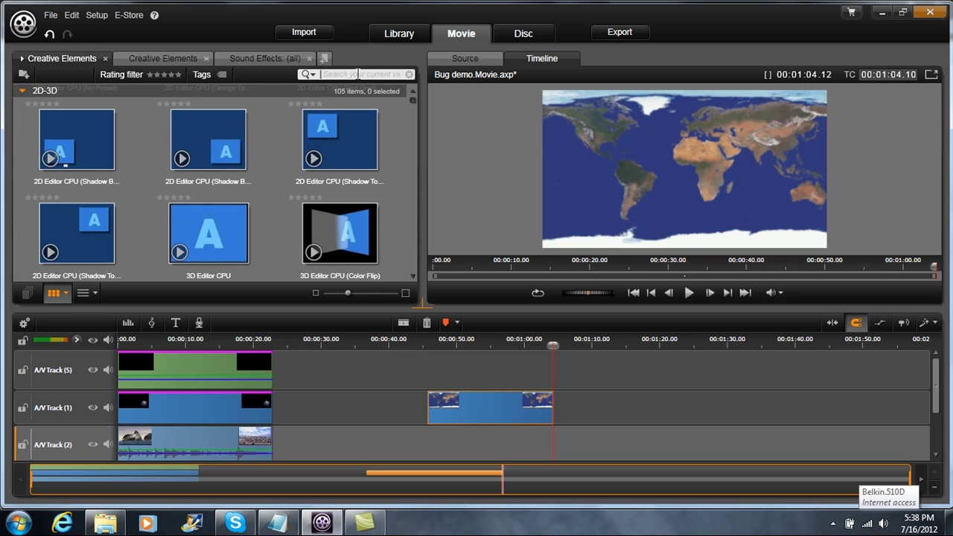
pyautogui.click(358, 75)
pyautogui.write('bas-')
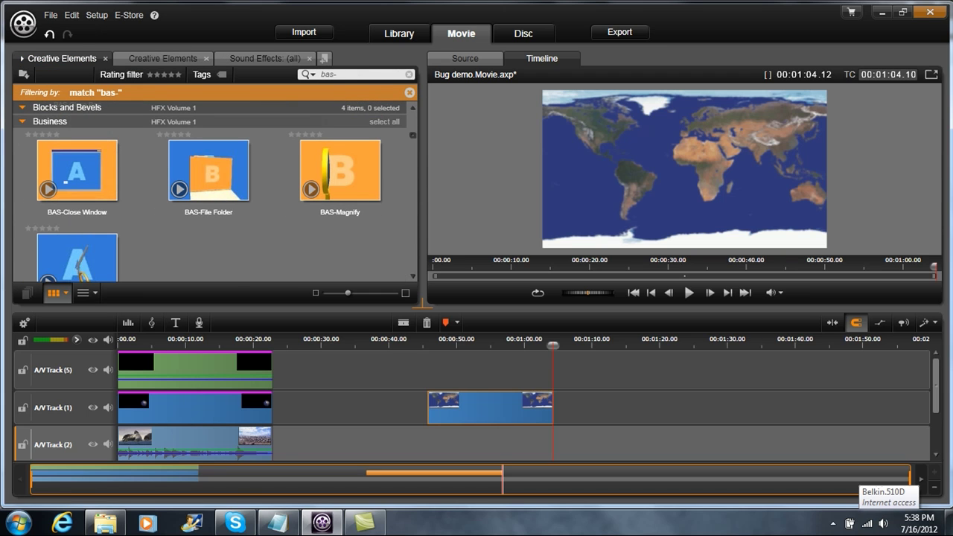
pyautogui.write('ball')
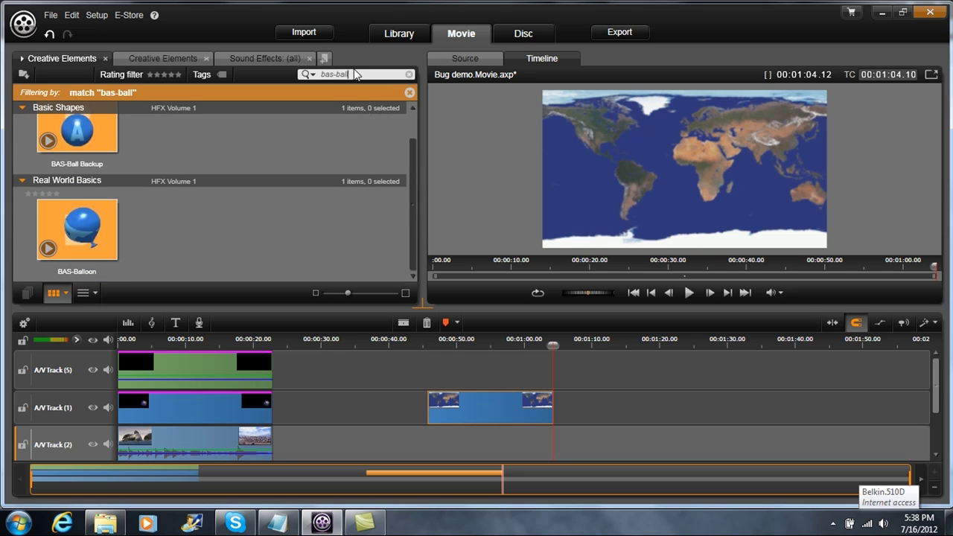
pyautogui.moveTo(410, 187); pyautogui.dragTo(410, 139)
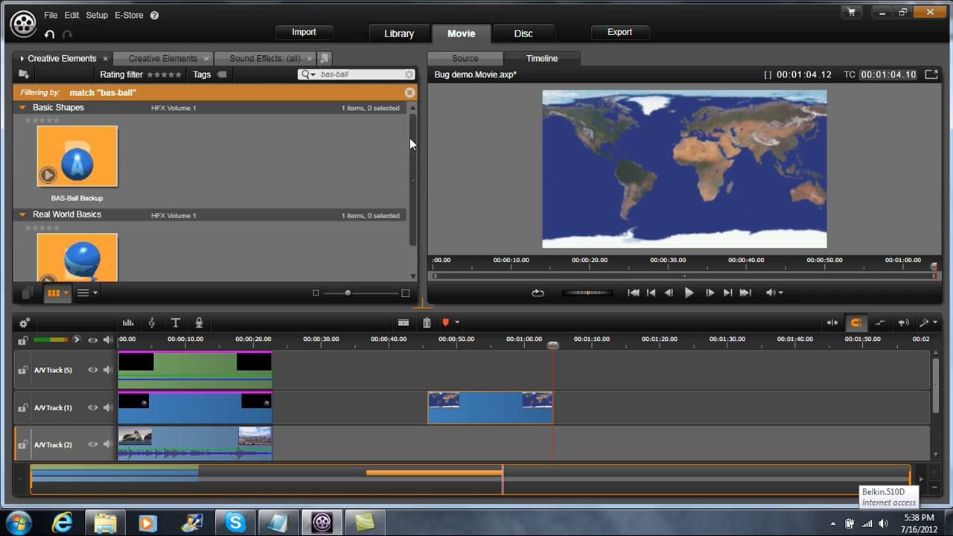
pyautogui.click(48, 175)
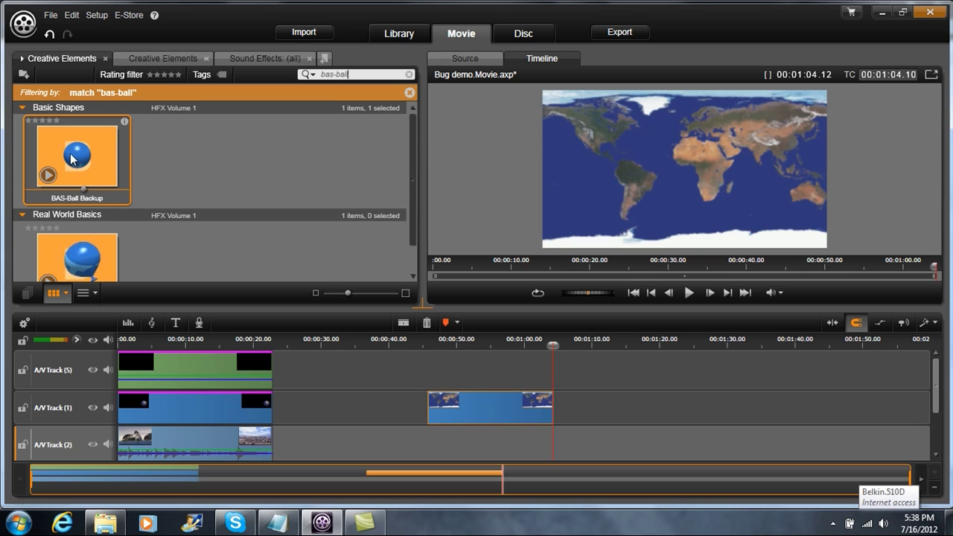
pyautogui.moveTo(79, 157); pyautogui.dragTo(480, 397)
pyautogui.moveTo(480, 341); pyautogui.dragTo(511, 342)
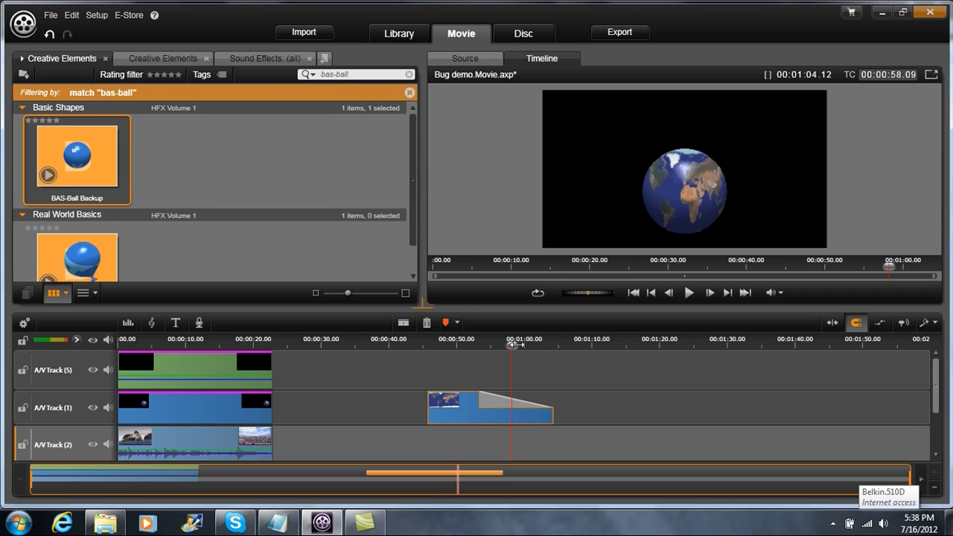
pyautogui.moveTo(513, 345); pyautogui.dragTo(511, 346)
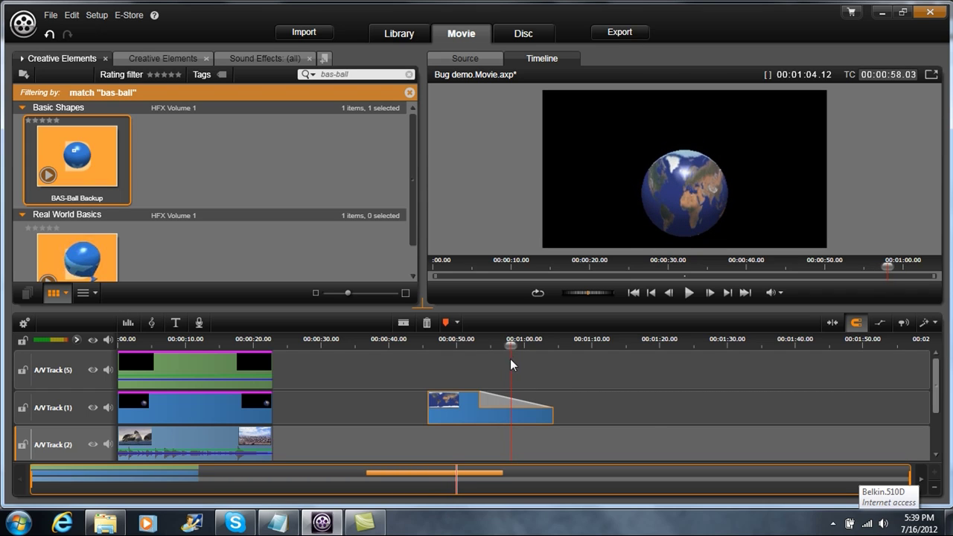
pyautogui.moveTo(939, 372); pyautogui.dragTo(937, 386)
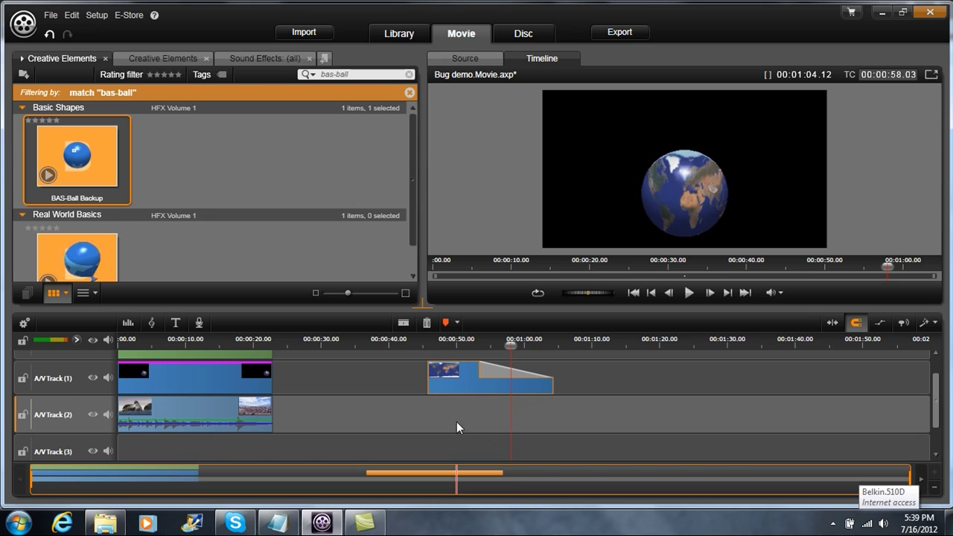
pyautogui.click(74, 365)
# Create a new title on A/V Track (2) at about 57 seconds with its placeholder text deleted.
pyautogui.click(75, 400)
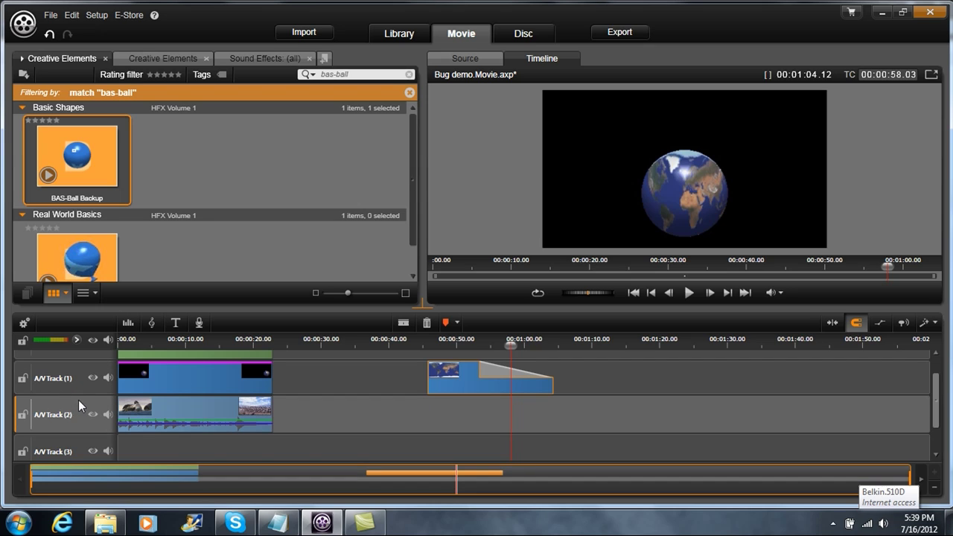
pyautogui.click(511, 346)
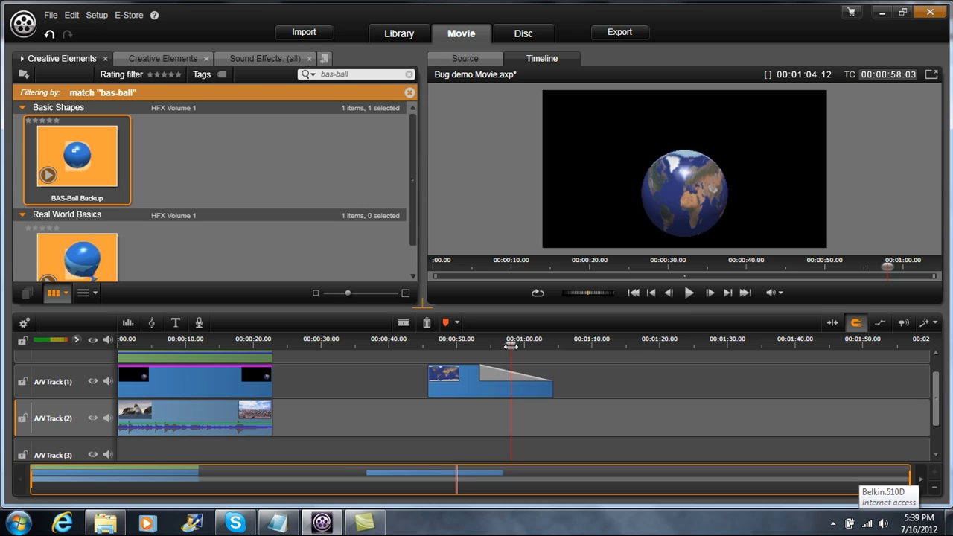
pyautogui.moveTo(511, 346); pyautogui.dragTo(508, 346)
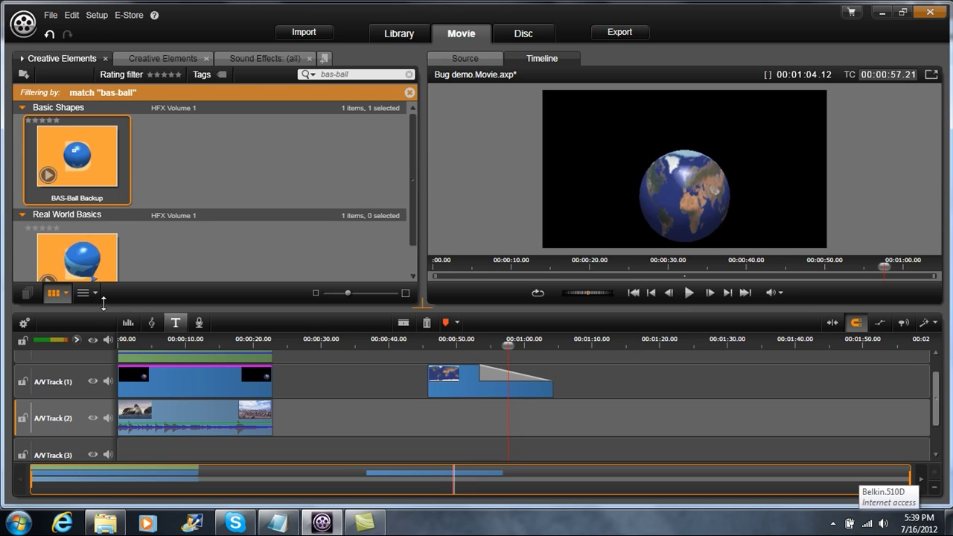
pyautogui.click(176, 323)
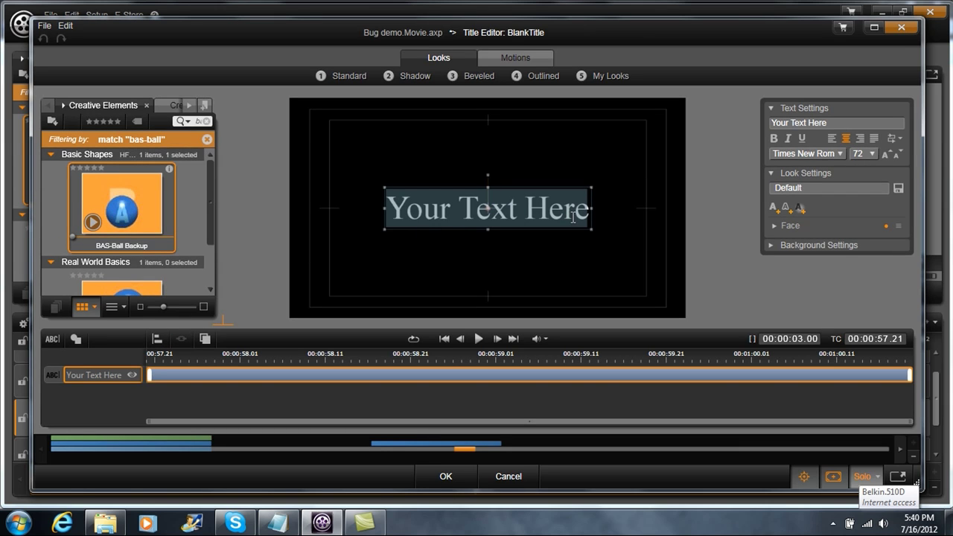
pyautogui.press('Delete')
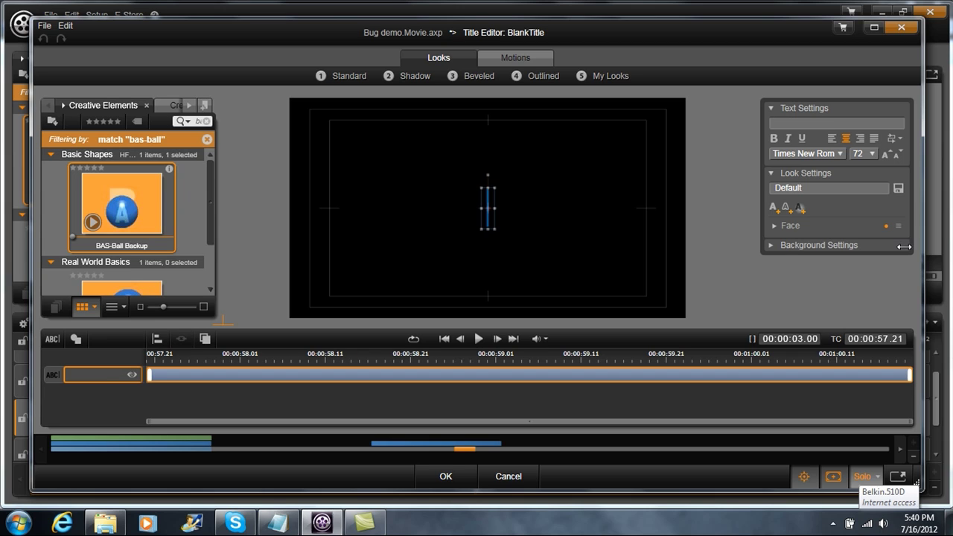
# Give the title a pure green background (R 0, G 255, B 0) and finish it.
pyautogui.click(771, 245)
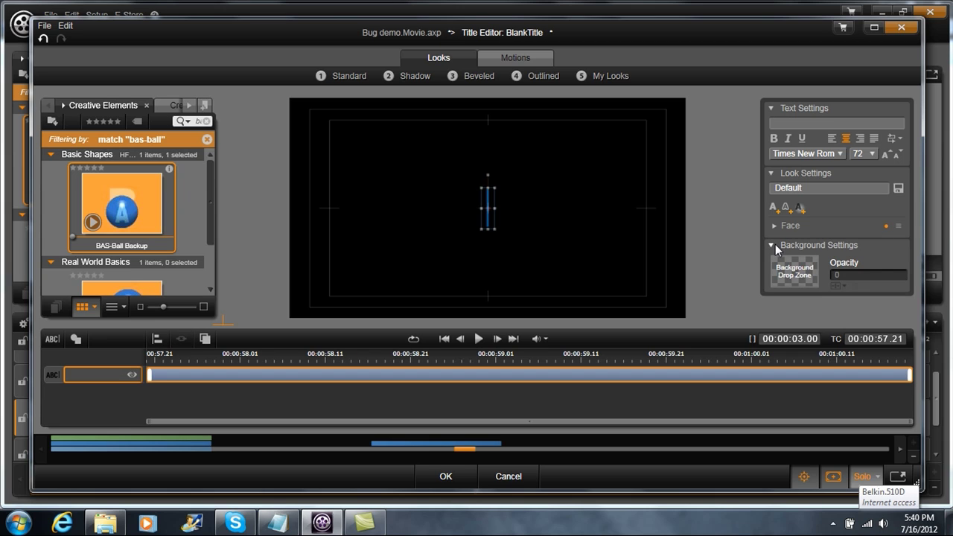
pyautogui.click(794, 275)
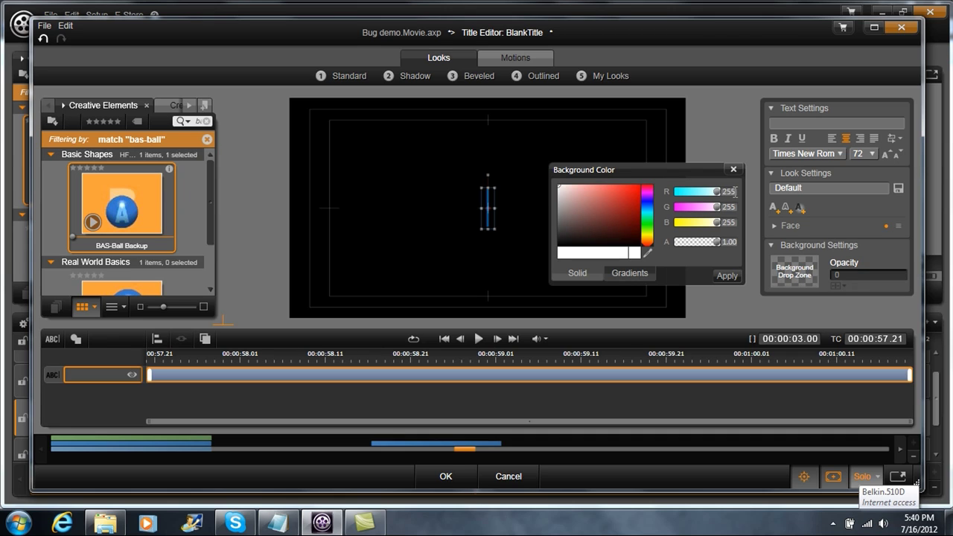
pyautogui.click(734, 191)
pyautogui.write('0')
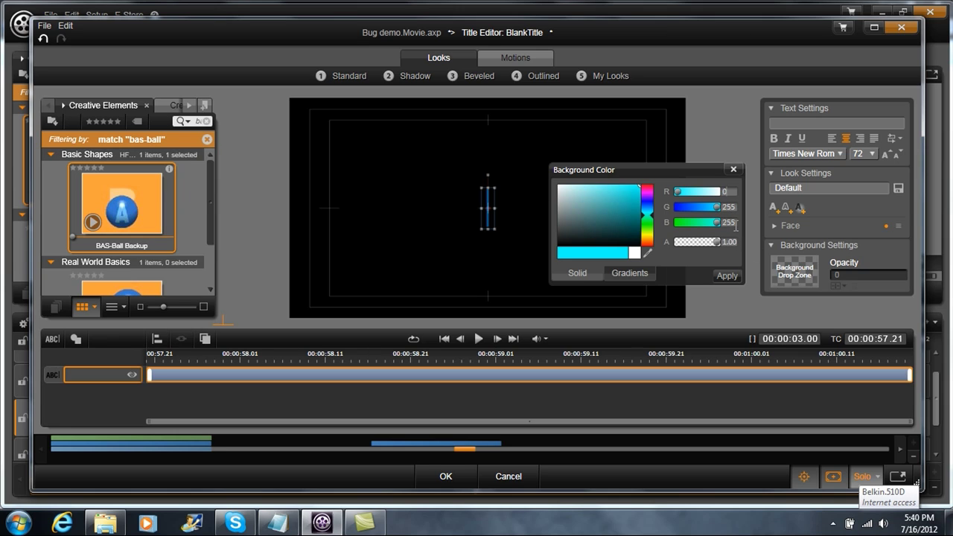
pyautogui.click(733, 222)
pyautogui.write('0')
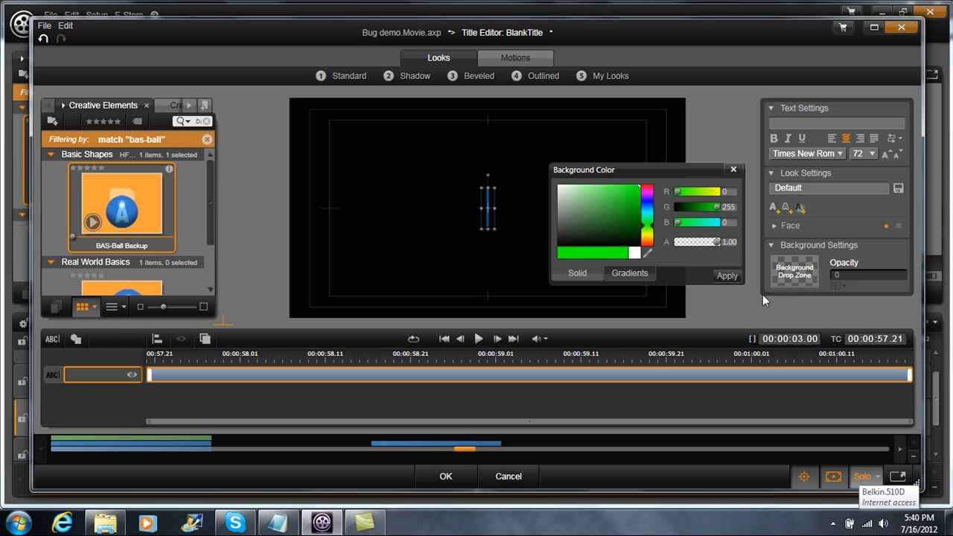
pyautogui.click(729, 279)
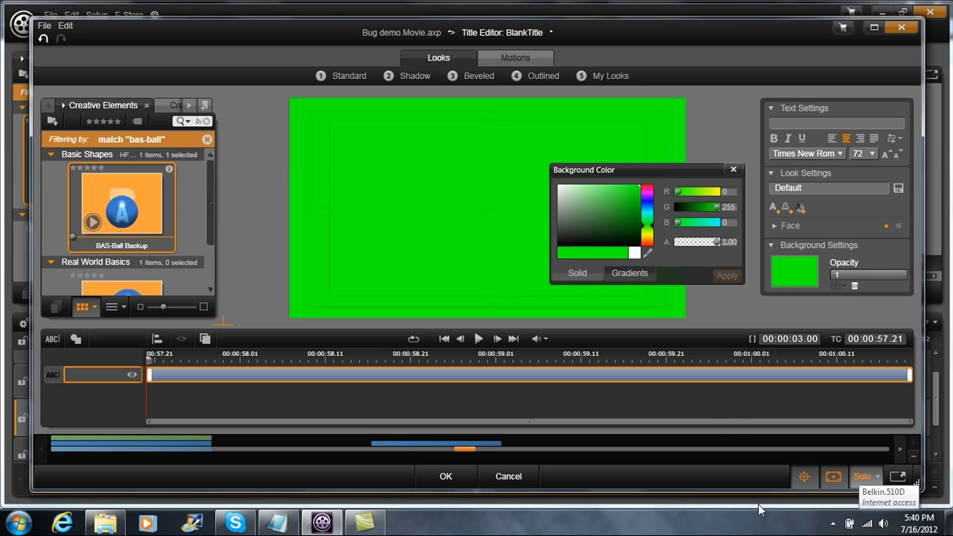
pyautogui.click(439, 480)
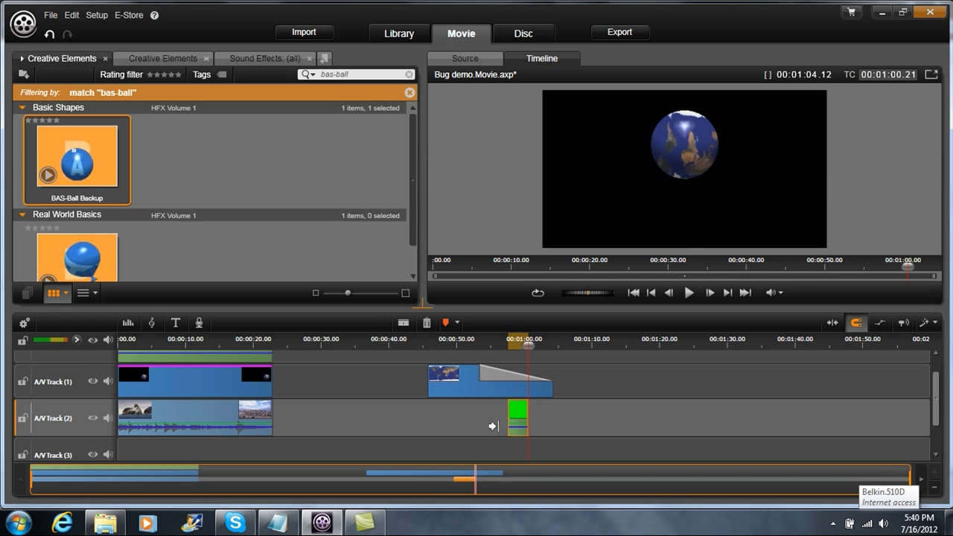
pyautogui.moveTo(499, 422)
pyautogui.mouseDown()
pyautogui.moveTo(447, 422)
pyautogui.moveTo(505, 425)
pyautogui.mouseUp()
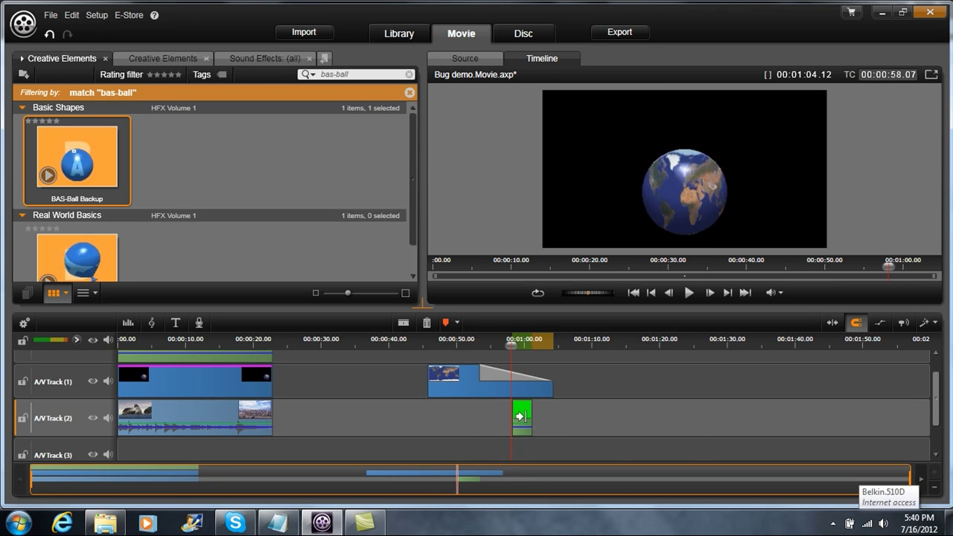
pyautogui.click(514, 421)
pyautogui.moveTo(514, 421); pyautogui.dragTo(499, 421)
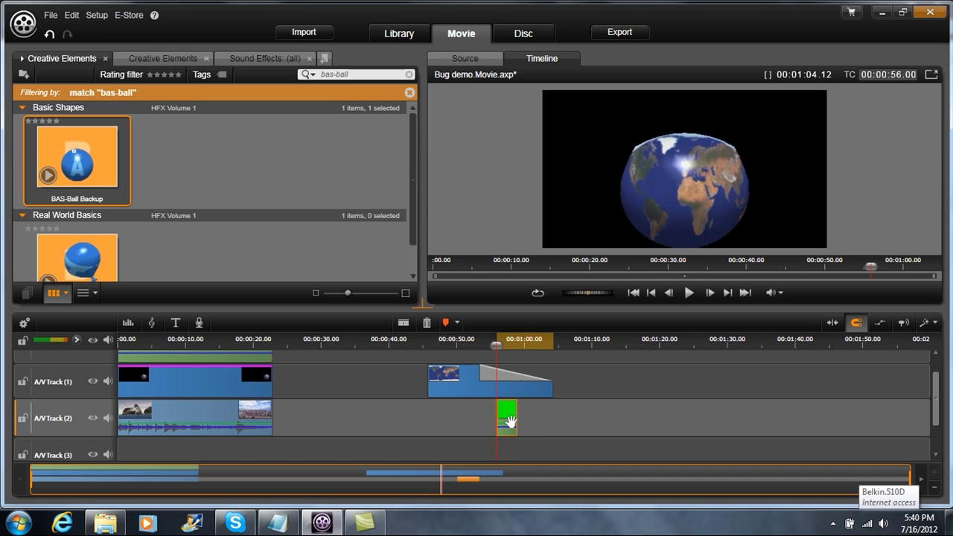
pyautogui.click(505, 343)
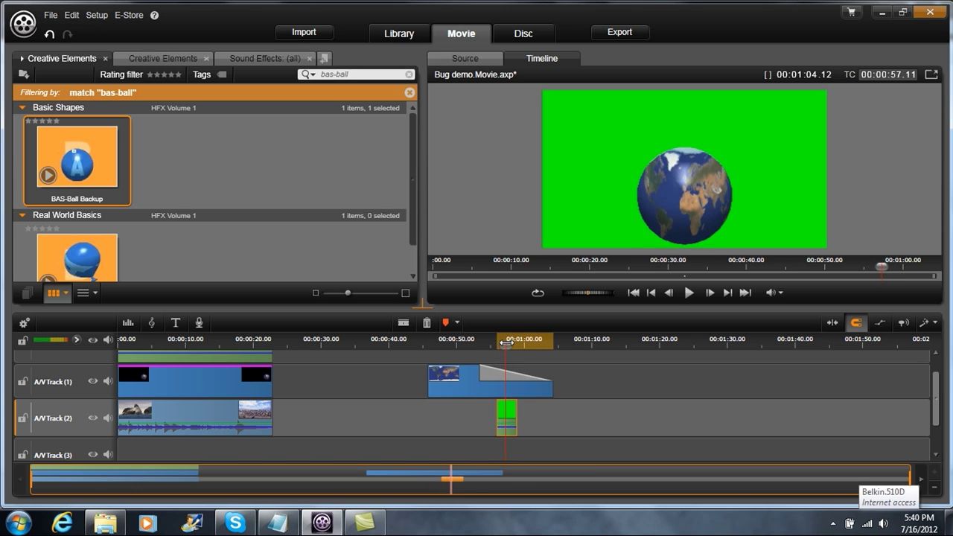
pyautogui.moveTo(506, 342); pyautogui.dragTo(507, 342)
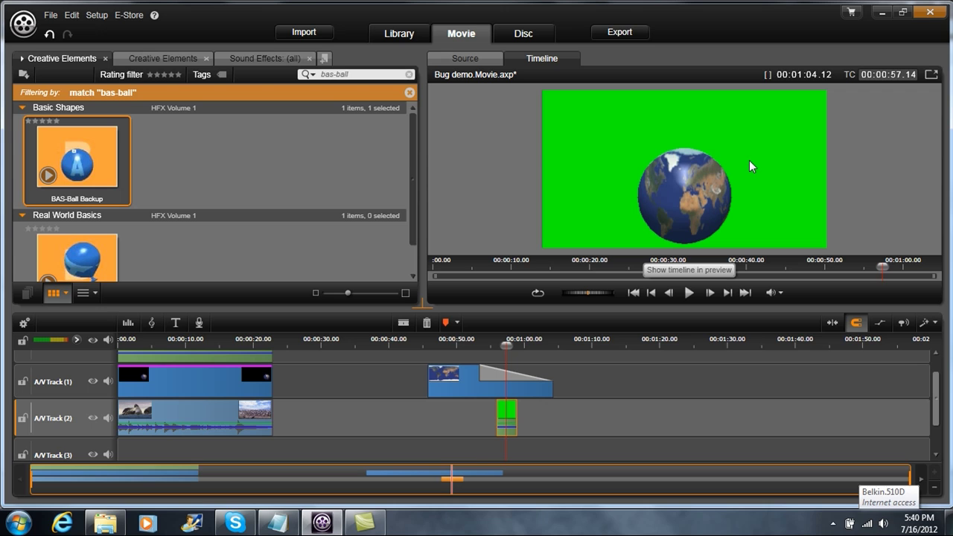
# Export a single JPG still image starting at the green-screen globe frame around 58 seconds.
pyautogui.click(620, 34)
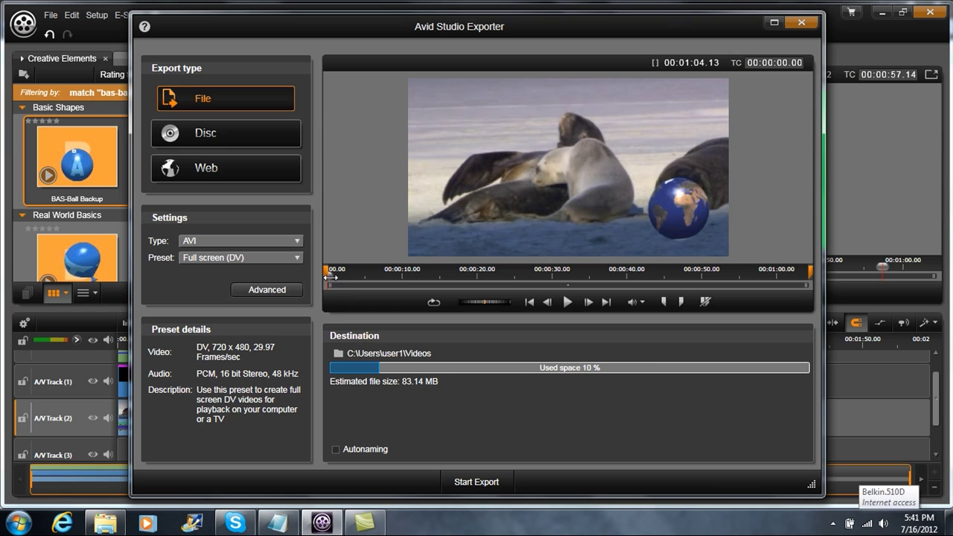
pyautogui.moveTo(330, 276); pyautogui.dragTo(758, 284)
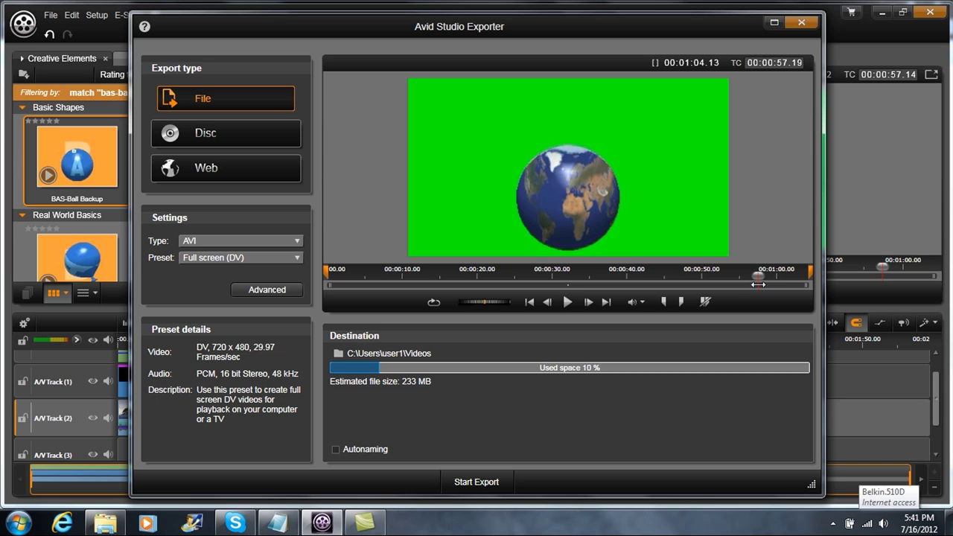
pyautogui.click(664, 302)
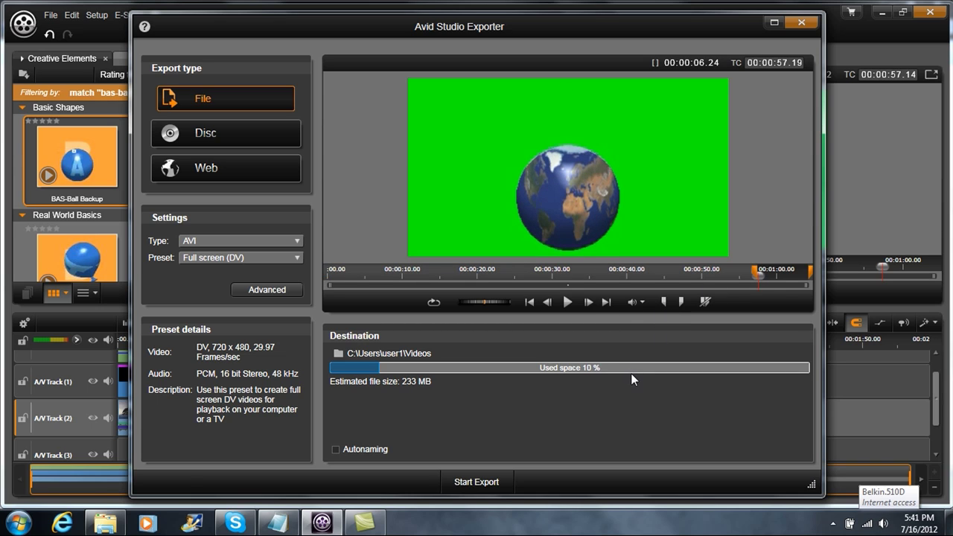
pyautogui.click(222, 241)
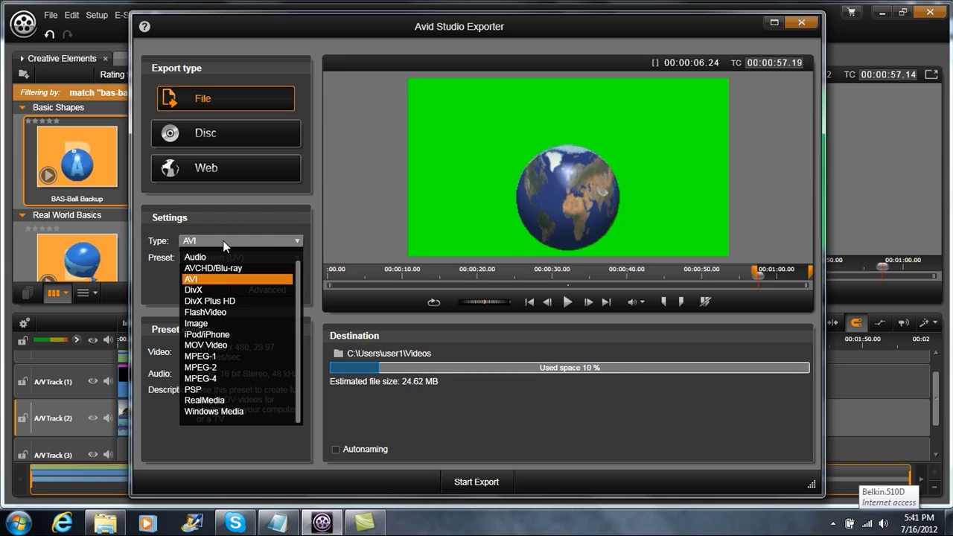
pyautogui.click(224, 323)
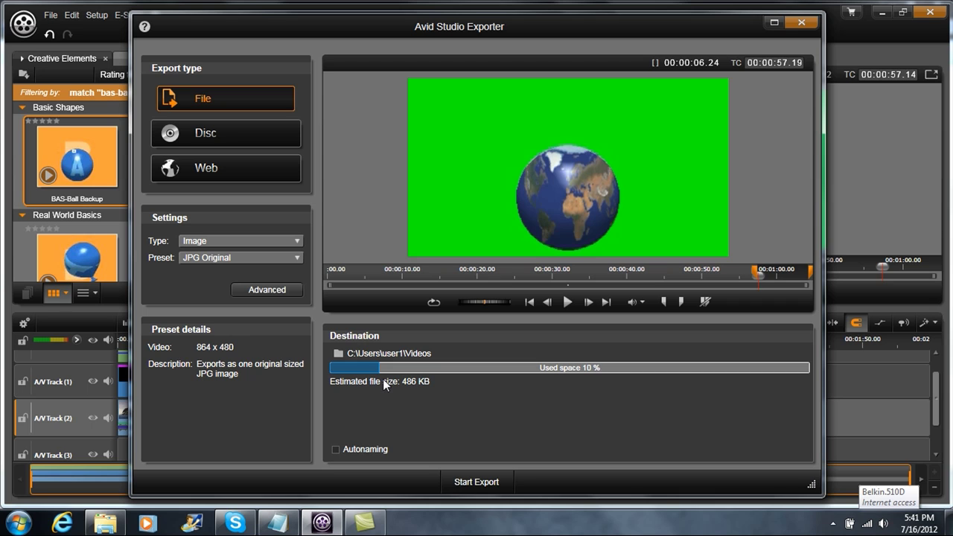
pyautogui.click(474, 483)
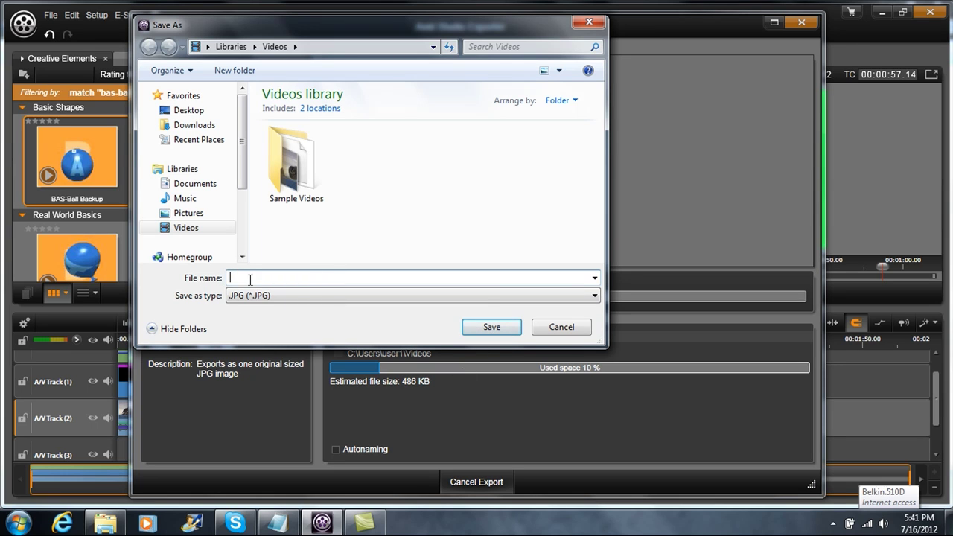
# Save the still to the Desktop as 'planet' and close the export window.
pyautogui.click(193, 110)
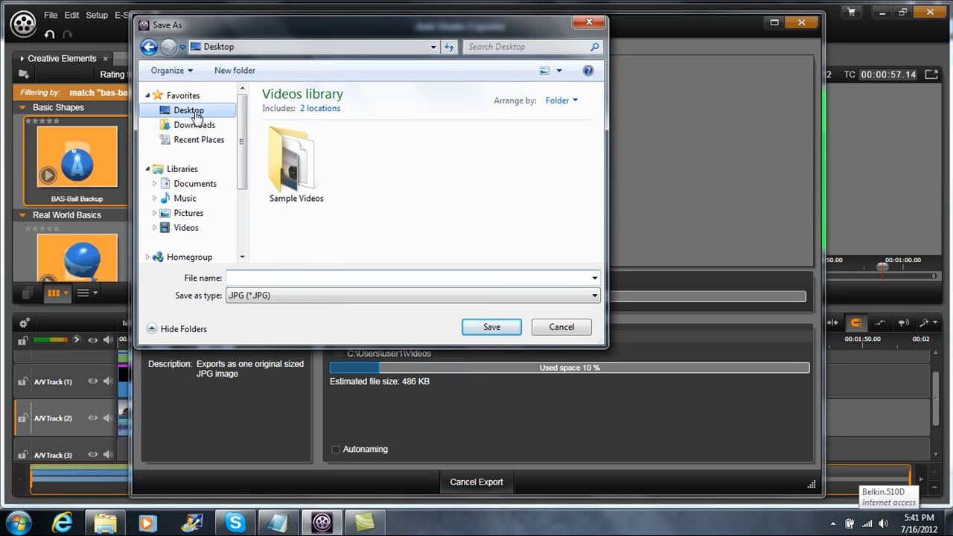
pyautogui.click(249, 277)
pyautogui.write('planet')
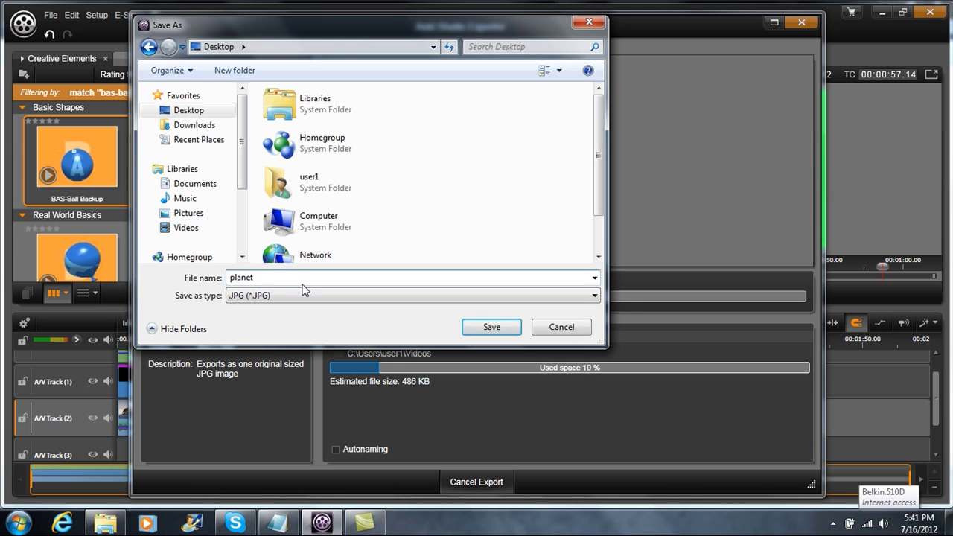
pyautogui.click(493, 328)
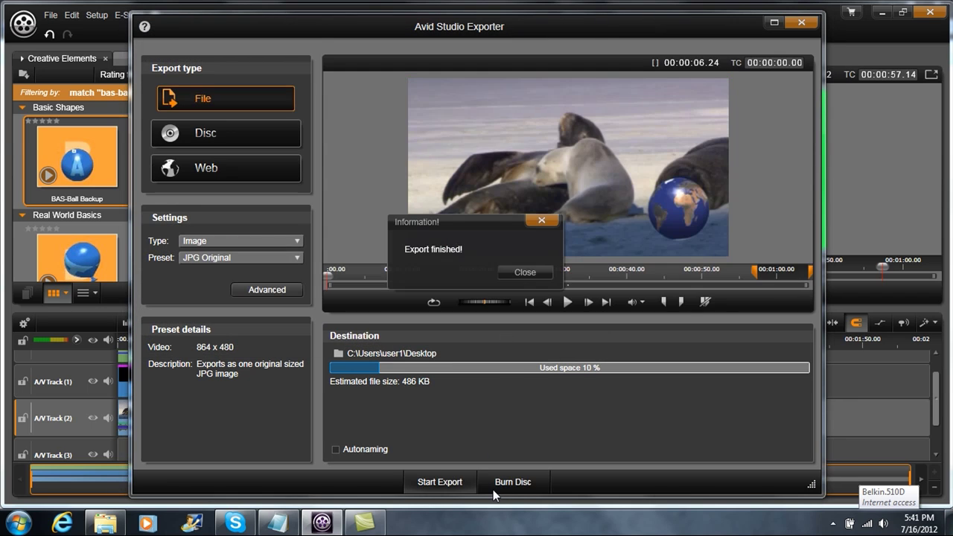
pyautogui.click(524, 272)
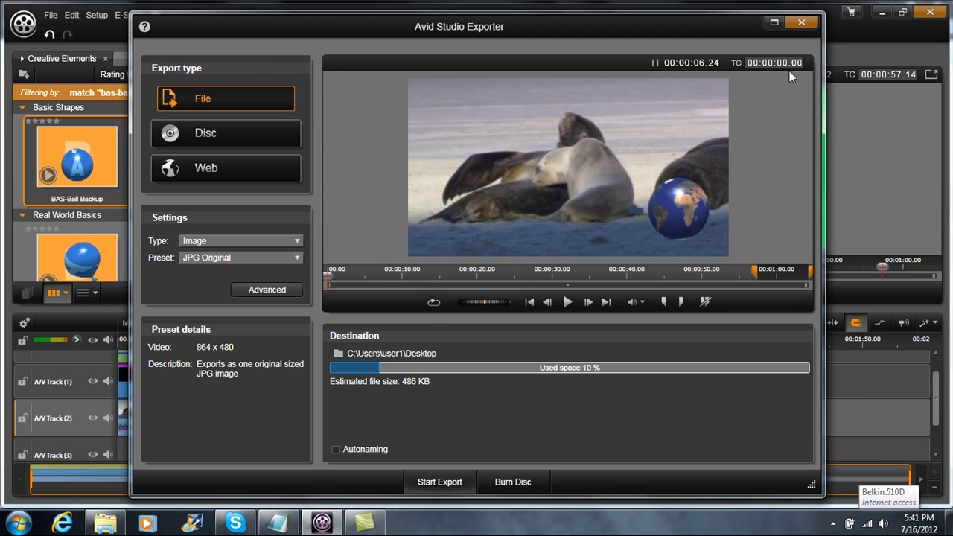
pyautogui.click(802, 22)
pyautogui.moveTo(413, 113); pyautogui.dragTo(411, 55)
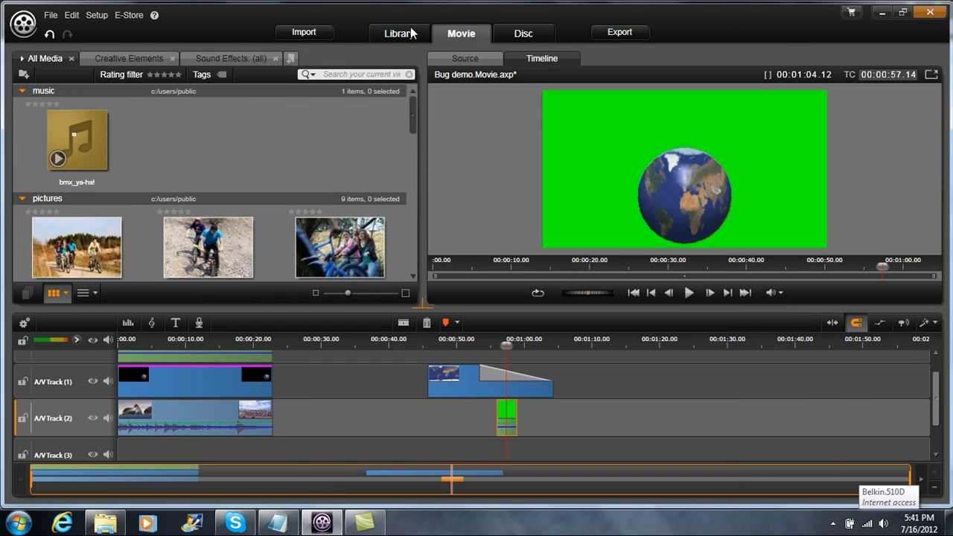
pyautogui.click(23, 73)
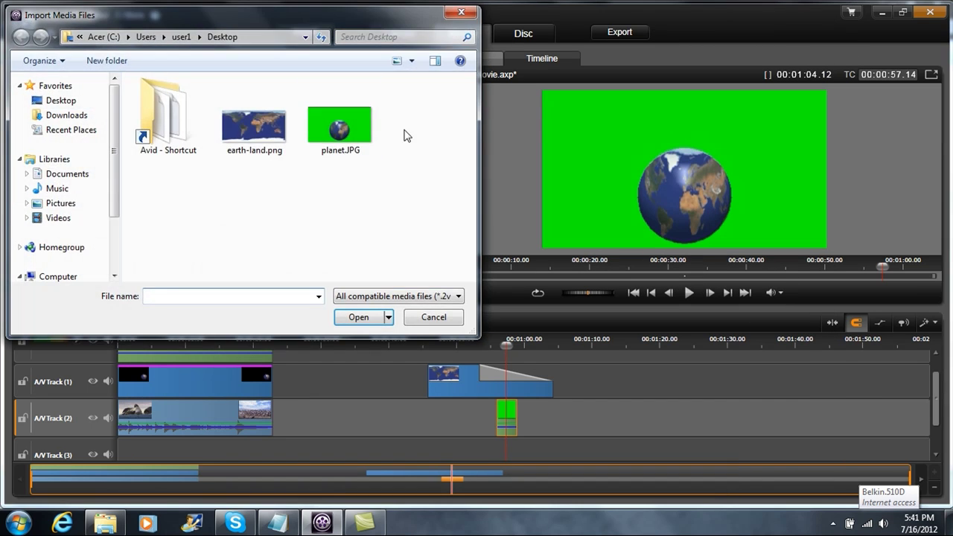
# Import planet.JPG, swap it in for the old globe clips on track 1, and align it with the footage.
pyautogui.doubleClick(337, 132)
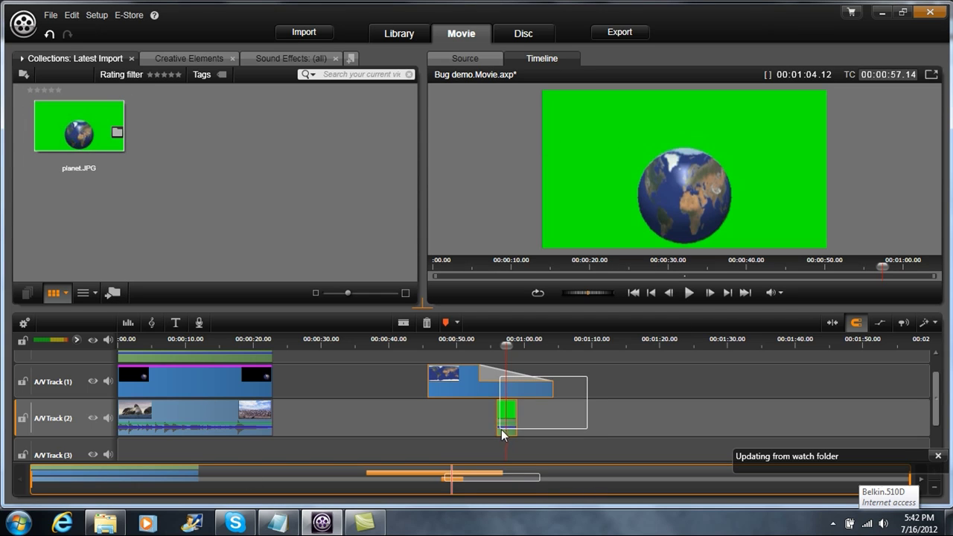
pyautogui.press('Delete')
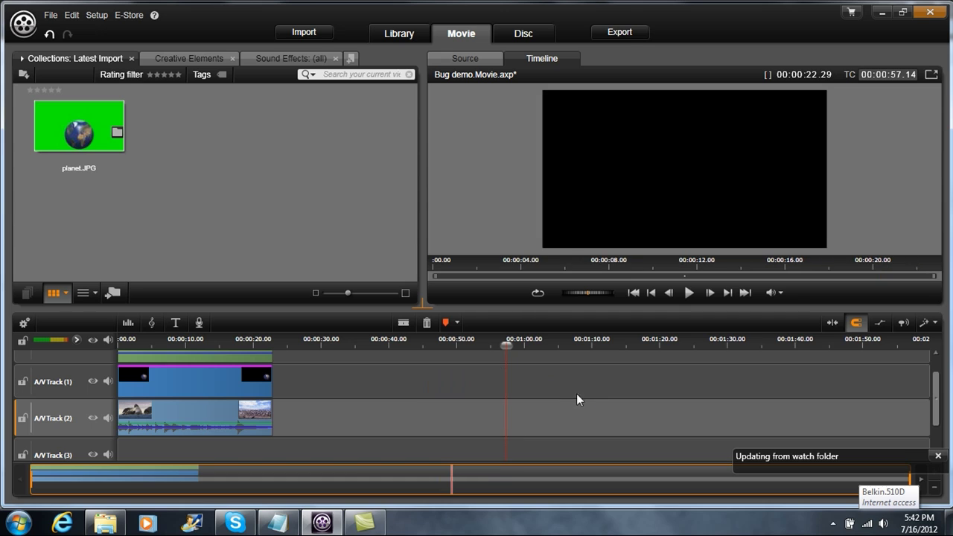
pyautogui.moveTo(79, 138); pyautogui.dragTo(587, 390)
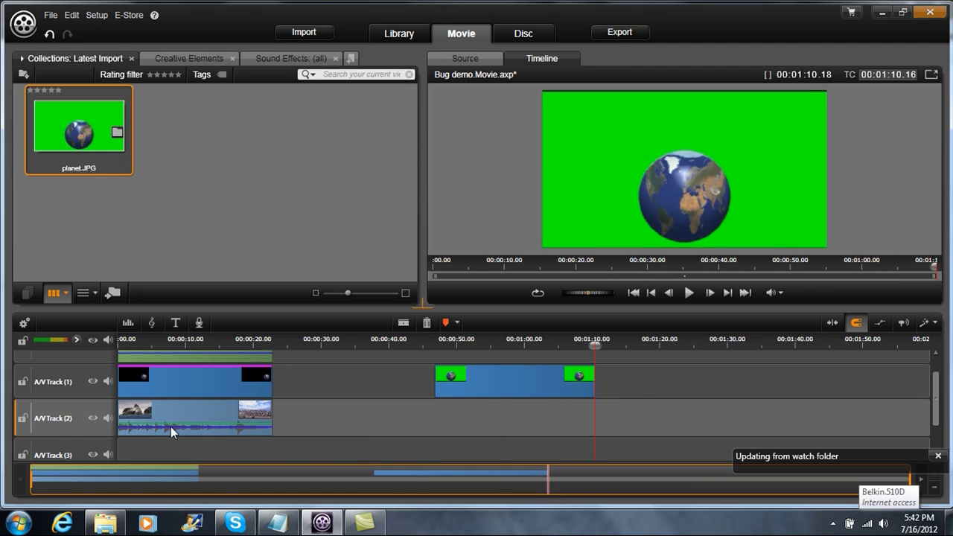
pyautogui.moveTo(182, 410); pyautogui.dragTo(496, 423)
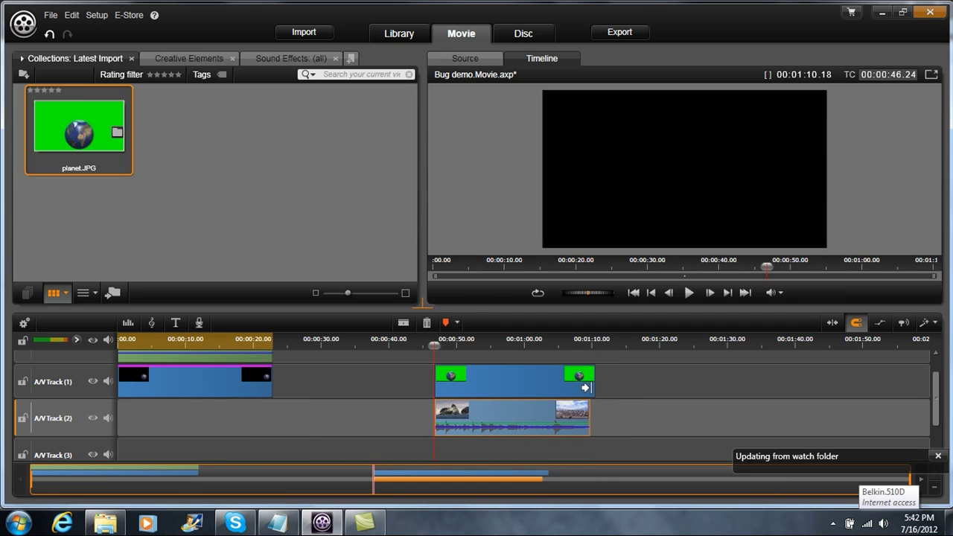
pyautogui.moveTo(575, 388); pyautogui.dragTo(574, 388)
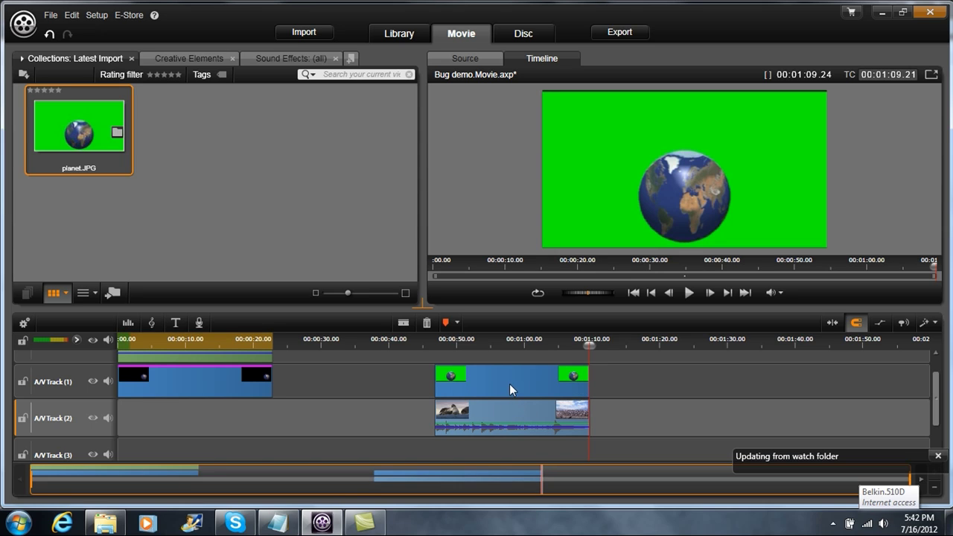
pyautogui.click(504, 384)
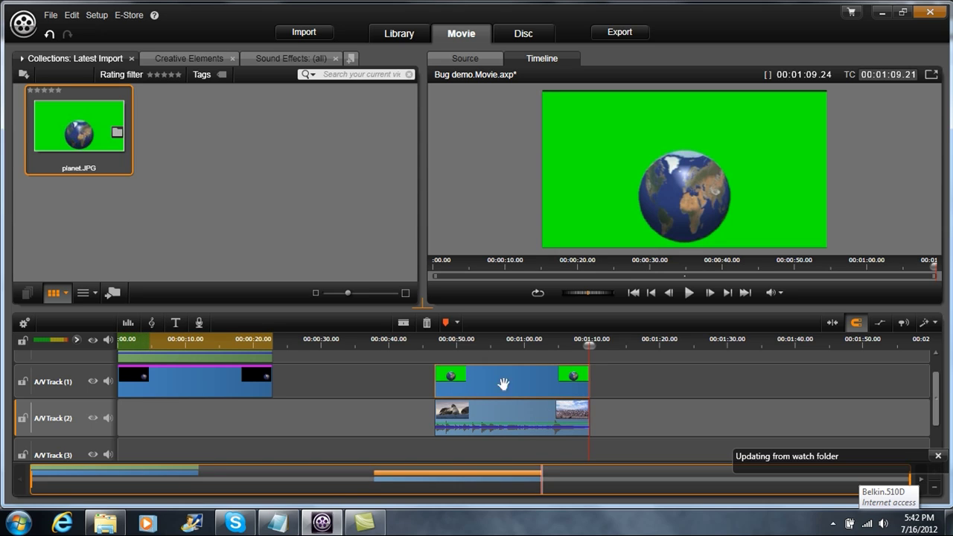
# Add StudioChromaKeyer to the planet clip and turn off Solo to see the gannet footage behind.
pyautogui.doubleClick(504, 383)
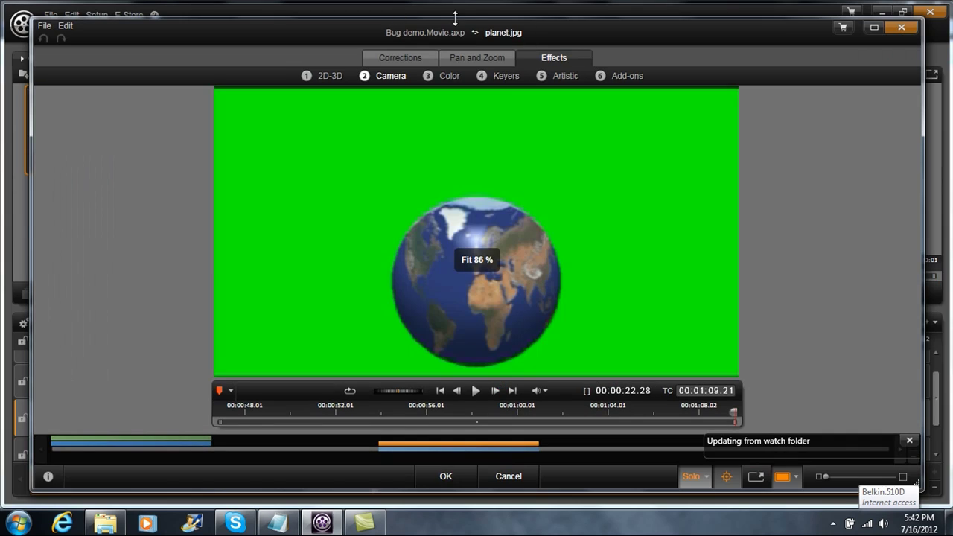
pyautogui.click(503, 76)
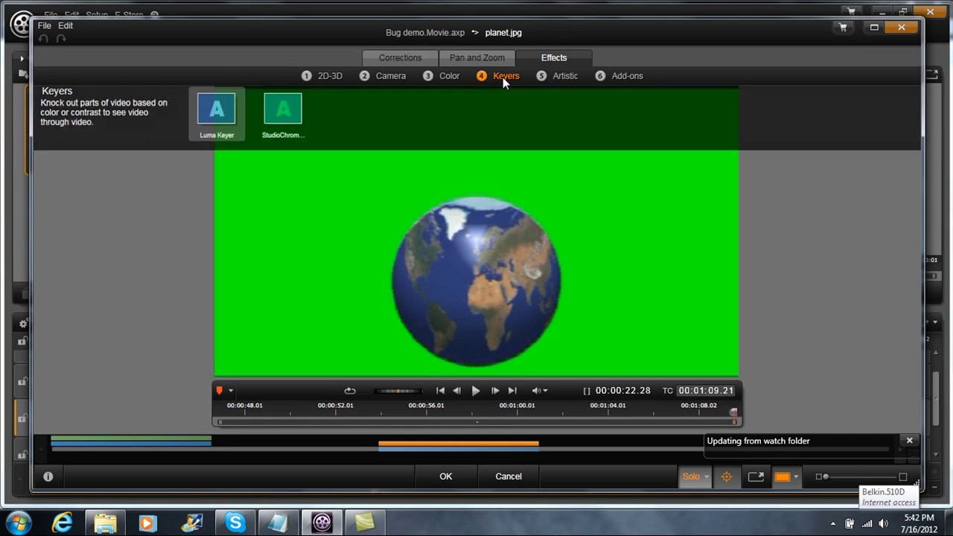
pyautogui.click(278, 111)
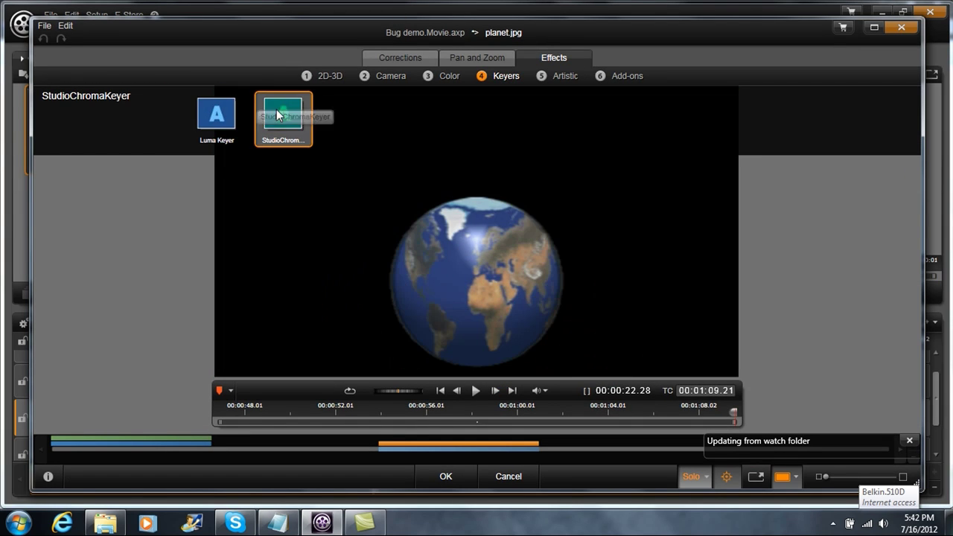
pyautogui.click(276, 110)
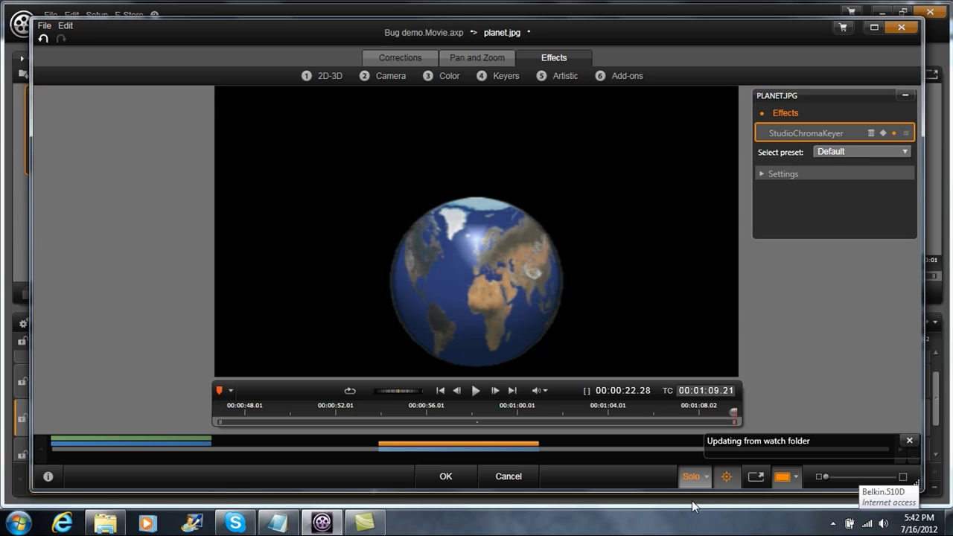
pyautogui.click(692, 477)
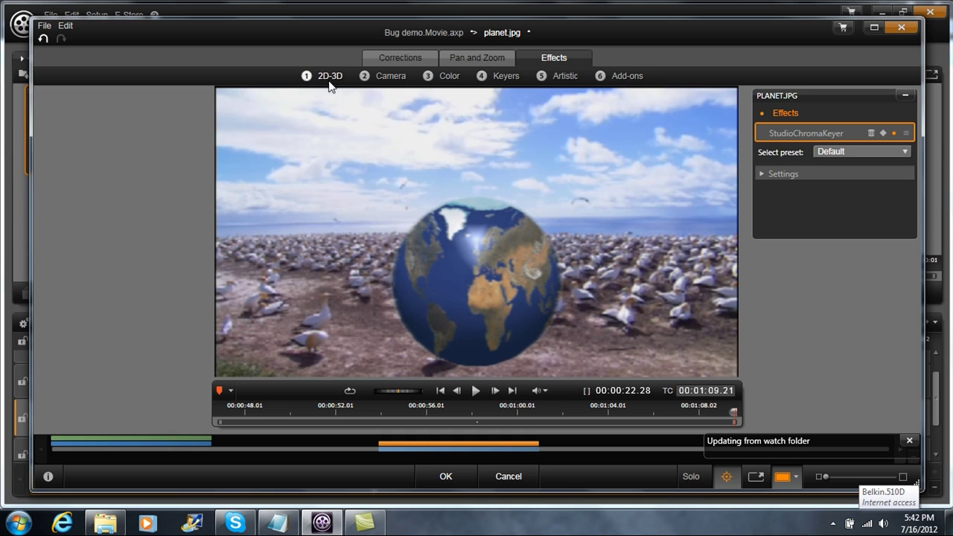
# Add 2D Editor Advanced with No Preset, shrinking the globe to 51.5% and placing it lower right.
pyautogui.click(329, 77)
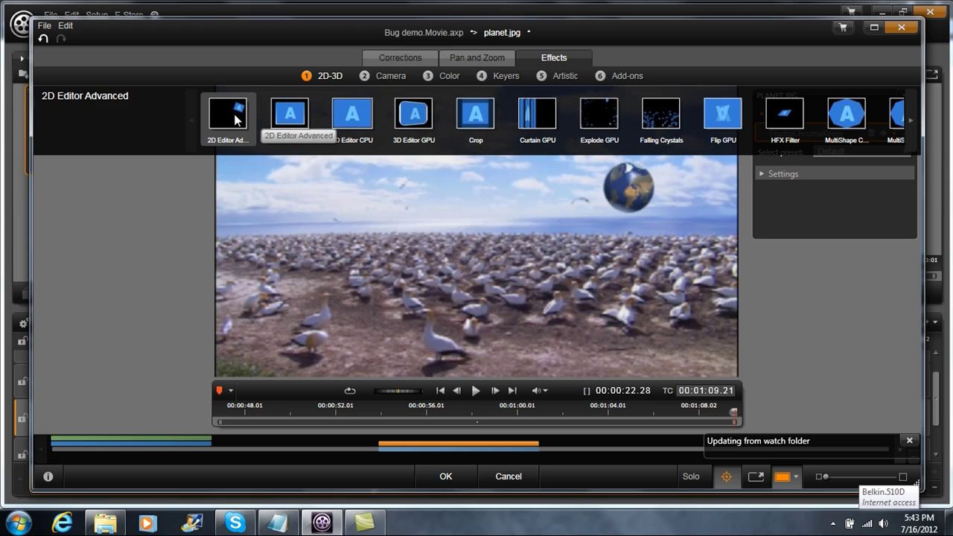
pyautogui.click(237, 120)
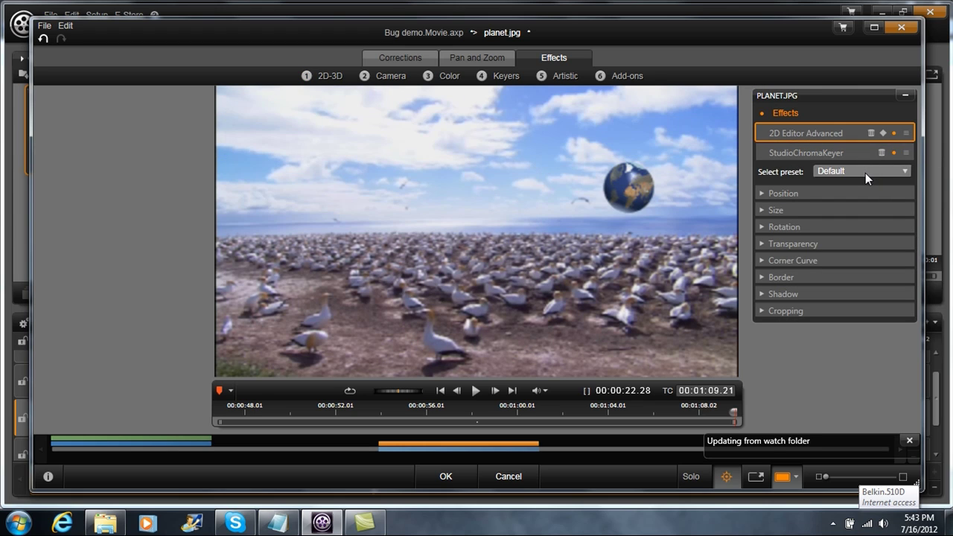
pyautogui.click(865, 173)
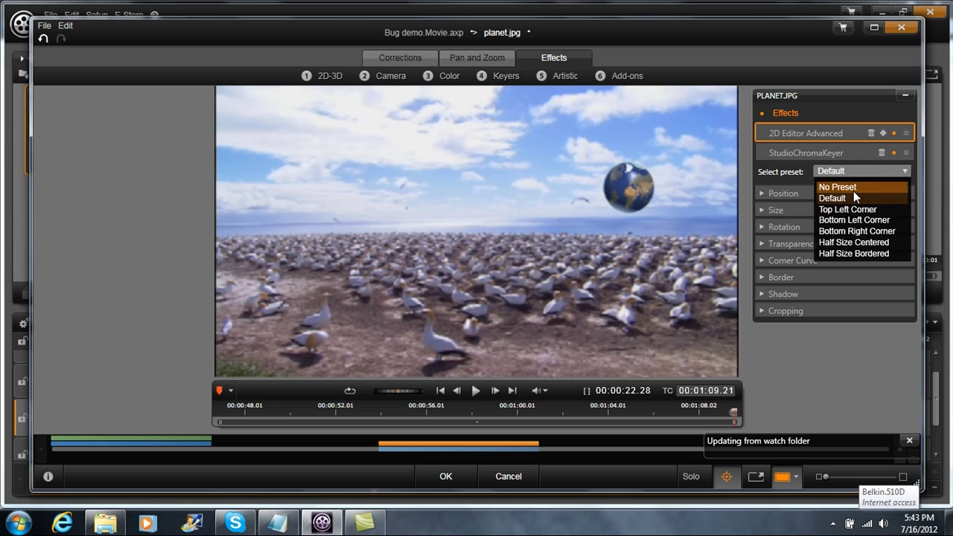
pyautogui.click(852, 191)
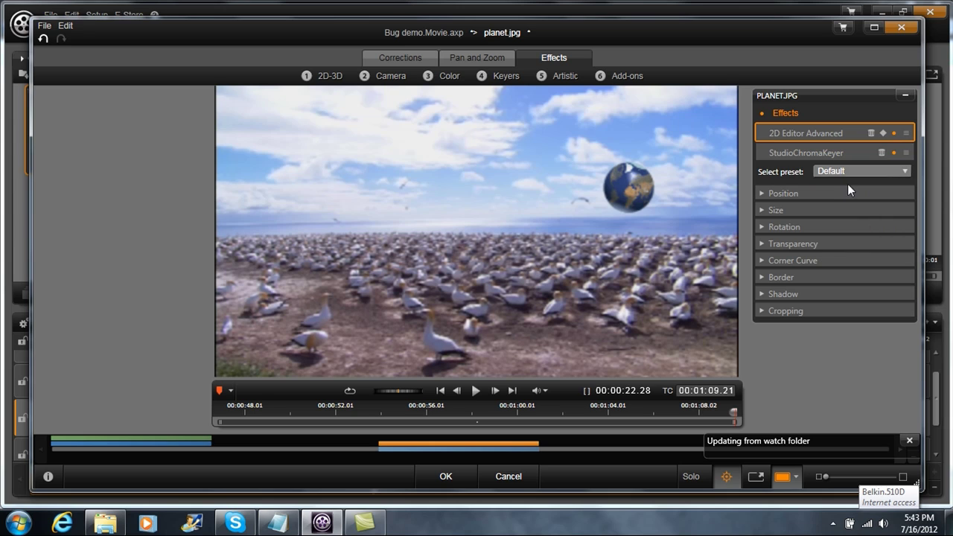
pyautogui.click(761, 192)
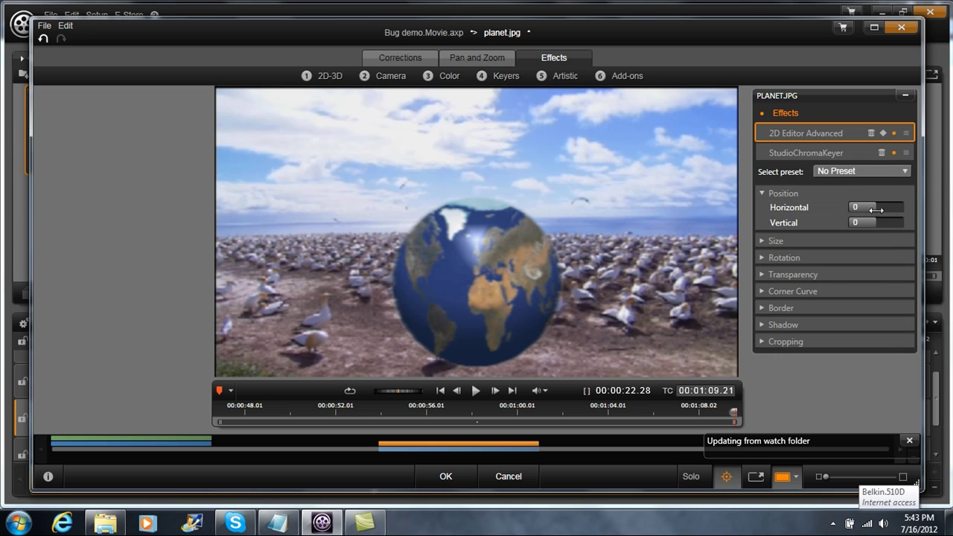
pyautogui.moveTo(877, 206); pyautogui.dragTo(826, 226)
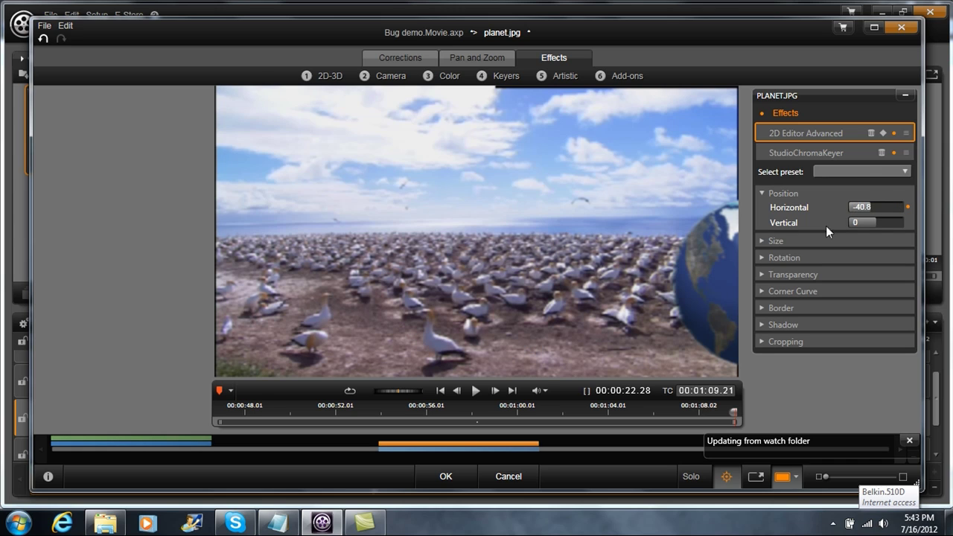
pyautogui.click(761, 241)
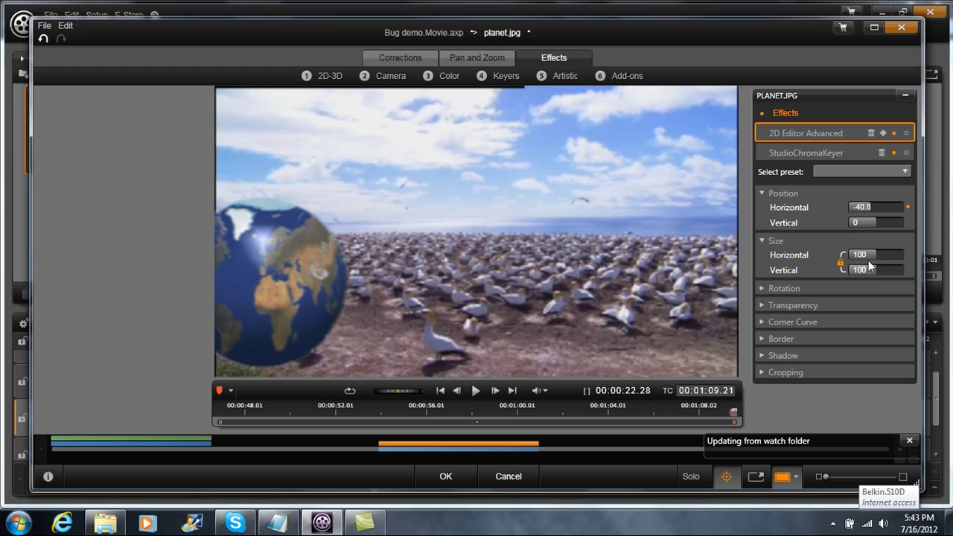
pyautogui.moveTo(861, 255); pyautogui.dragTo(860, 255)
pyautogui.moveTo(878, 207)
pyautogui.mouseDown()
pyautogui.moveTo(892, 207)
pyautogui.moveTo(872, 223)
pyautogui.mouseUp()
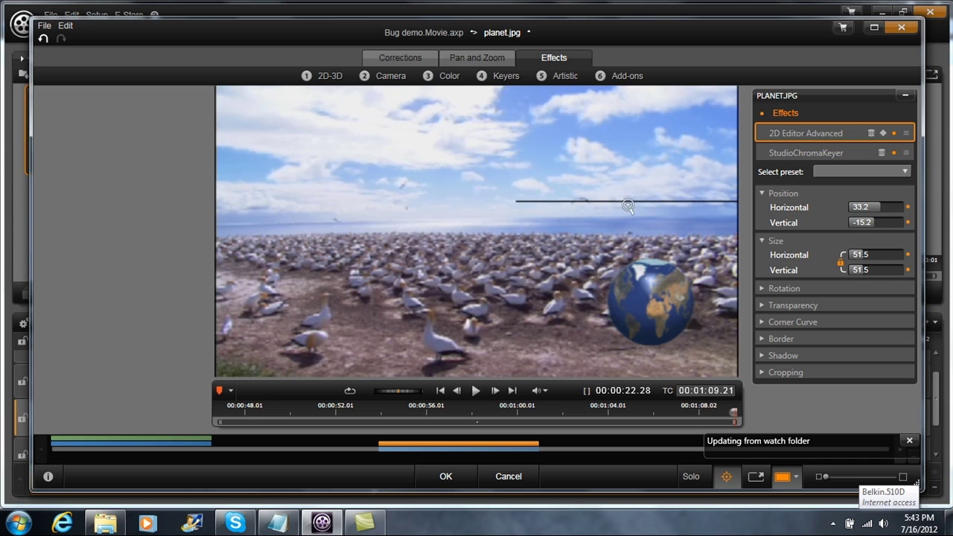
# Crop 6.4% off the top of the globe, check it by scrubbing, and confirm.
pyautogui.click(762, 375)
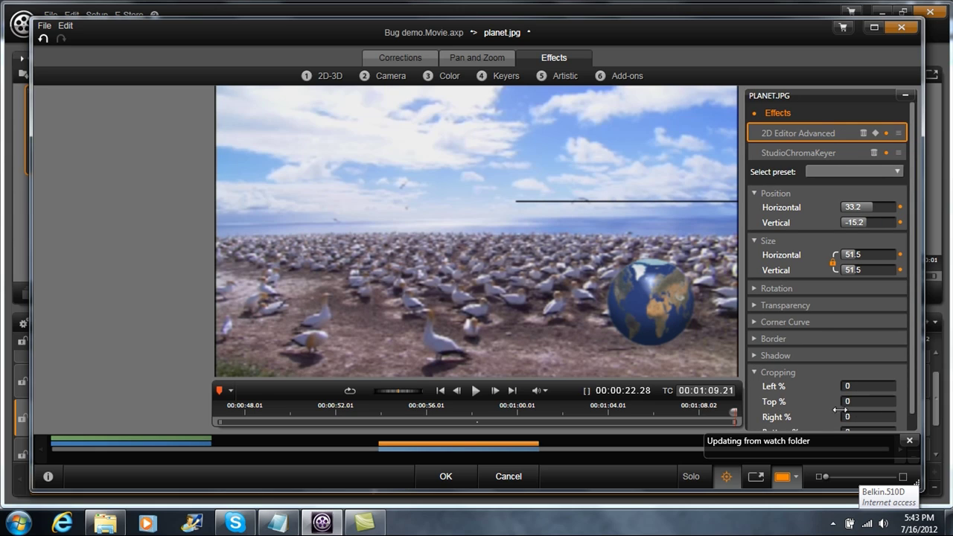
pyautogui.moveTo(851, 401); pyautogui.dragTo(853, 402)
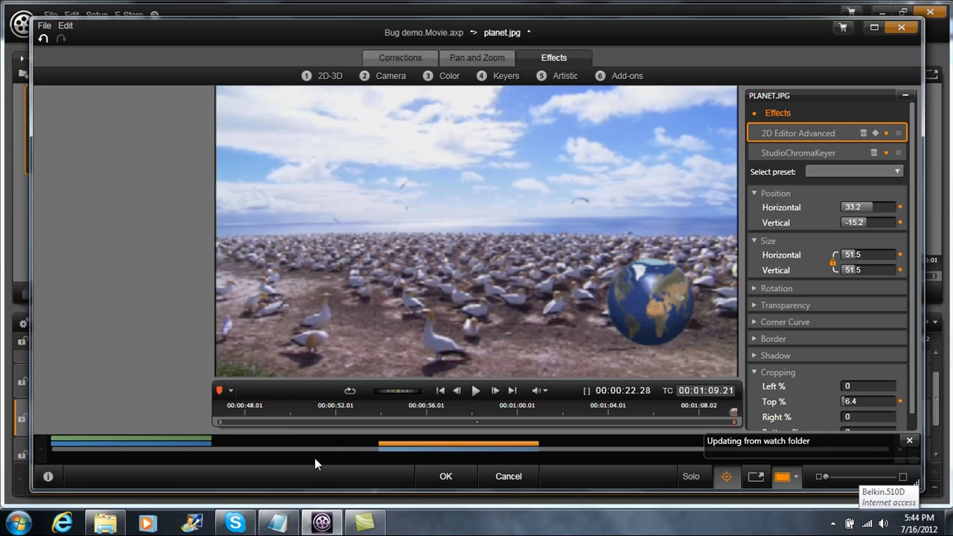
pyautogui.moveTo(604, 412); pyautogui.dragTo(755, 410)
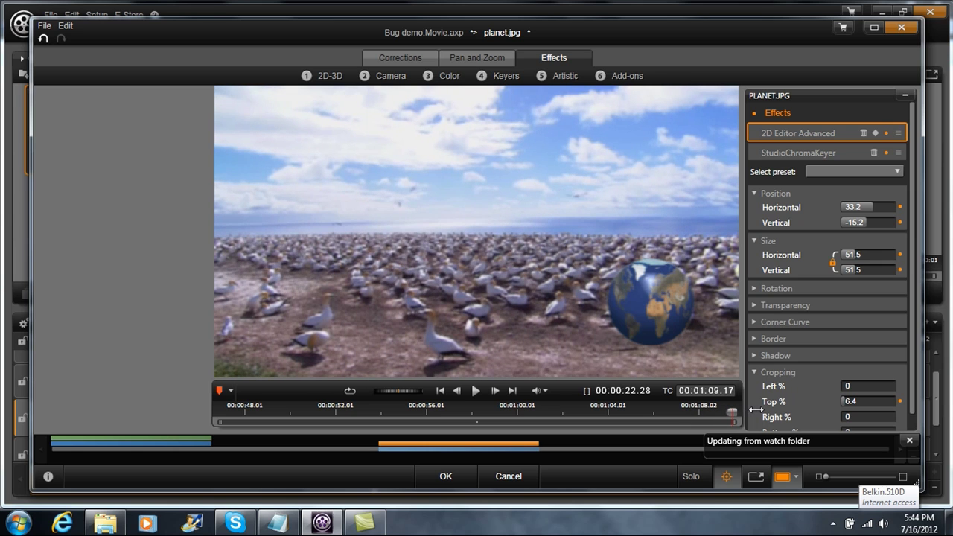
pyautogui.click(433, 481)
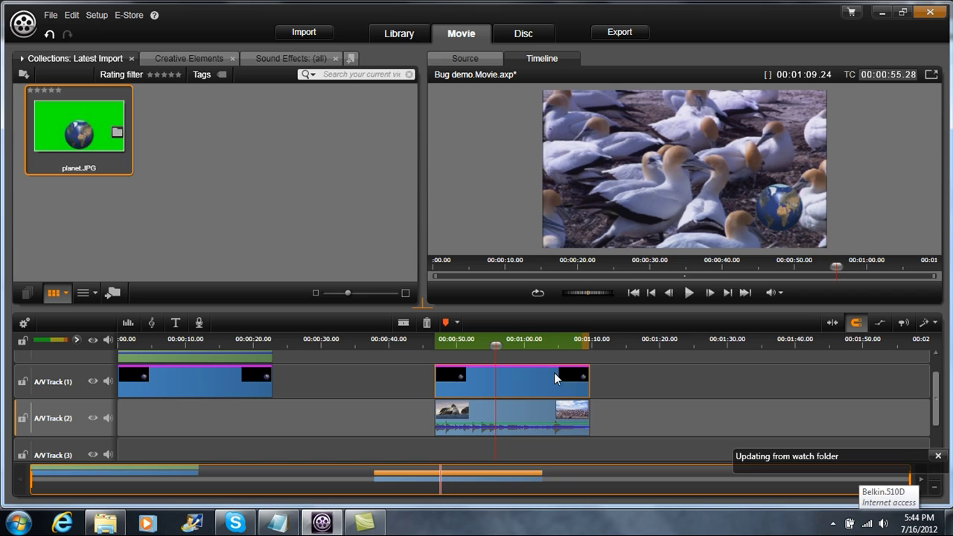
# Target A/V Track (5) and move the playhead back to about 00:00:48.
pyautogui.scroll(1, 922, 357)
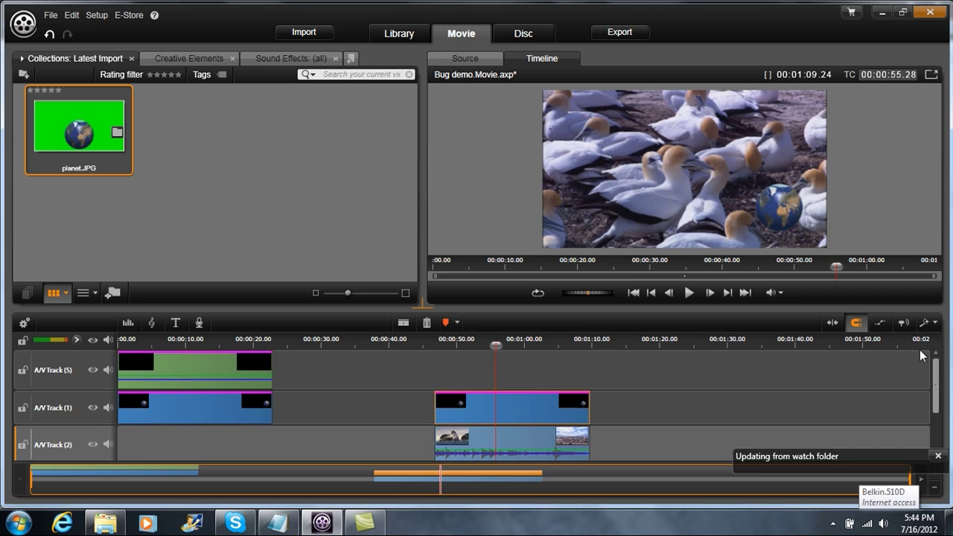
pyautogui.click(80, 360)
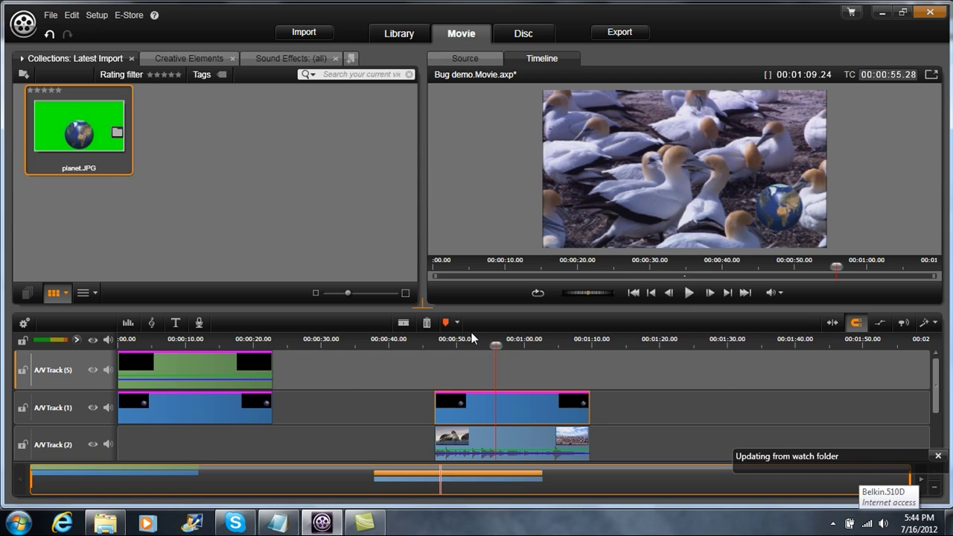
pyautogui.moveTo(498, 345); pyautogui.dragTo(463, 345)
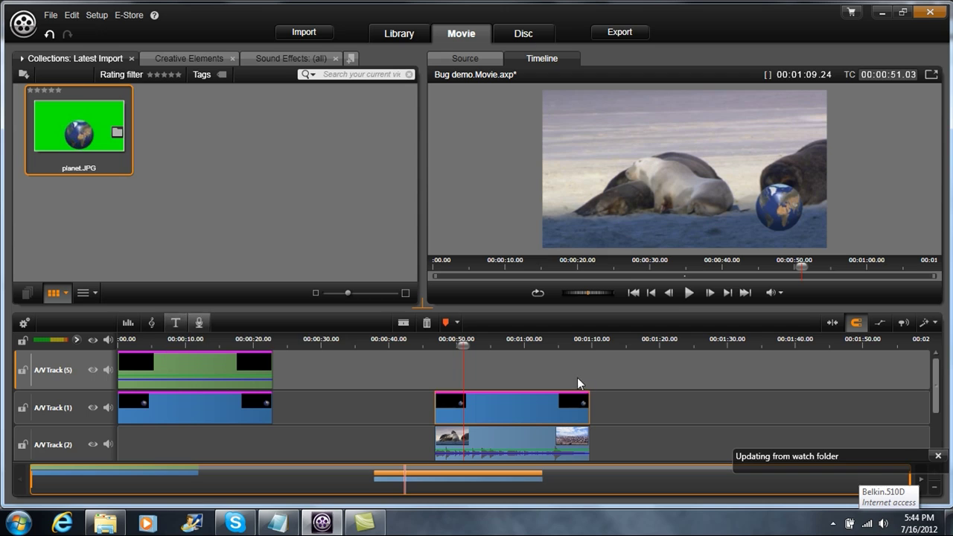
pyautogui.moveTo(464, 344); pyautogui.dragTo(443, 347)
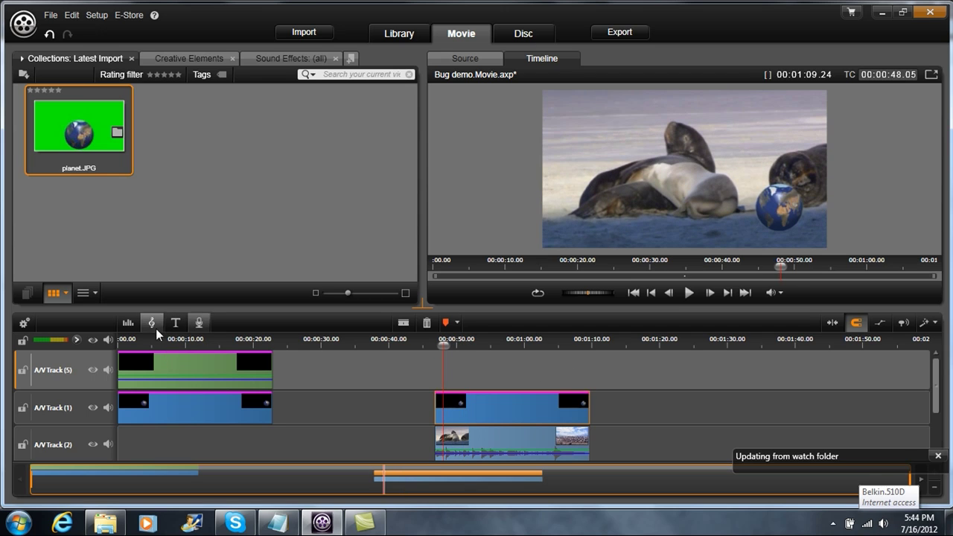
# Create a new title with 'ABC News' pasted across five lines, then bring up its Motions options.
pyautogui.click(178, 324)
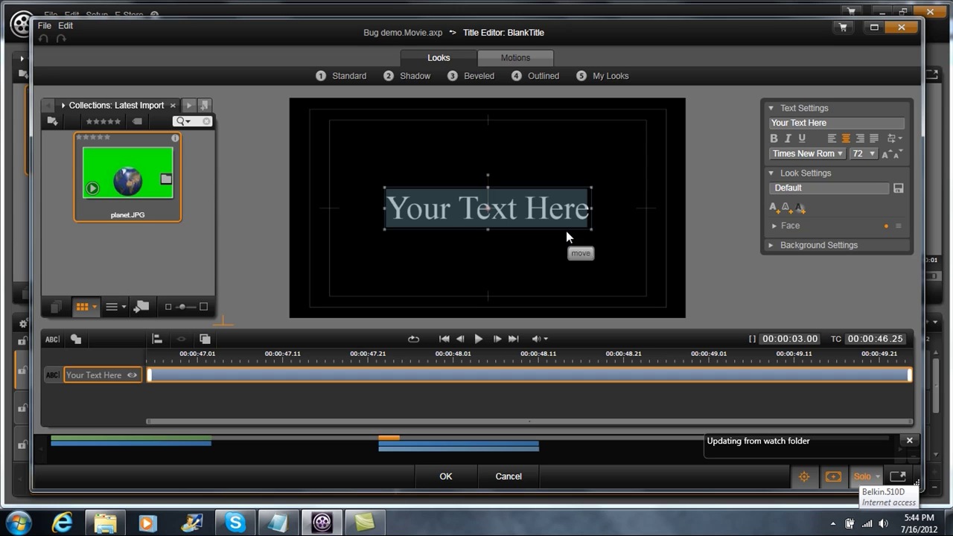
pyautogui.write('AB')
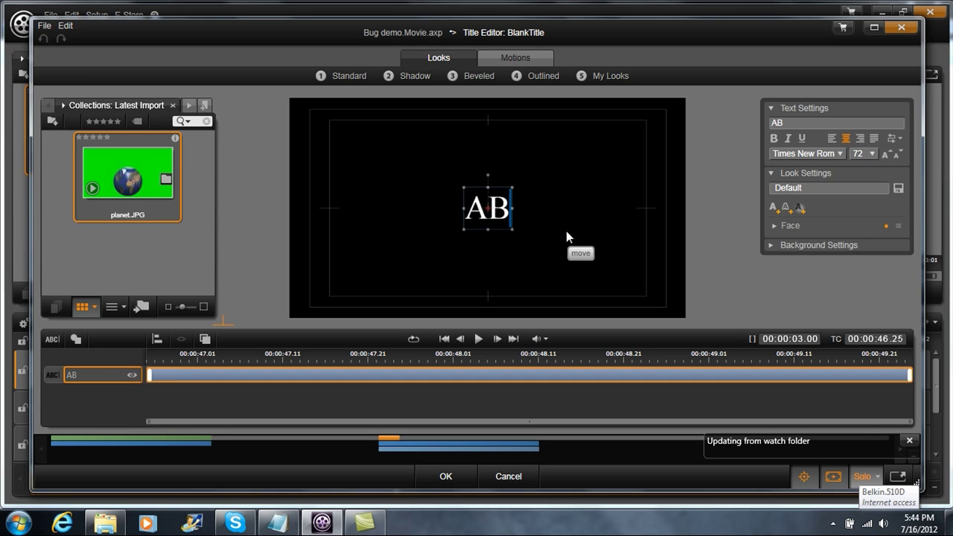
pyautogui.write('C')
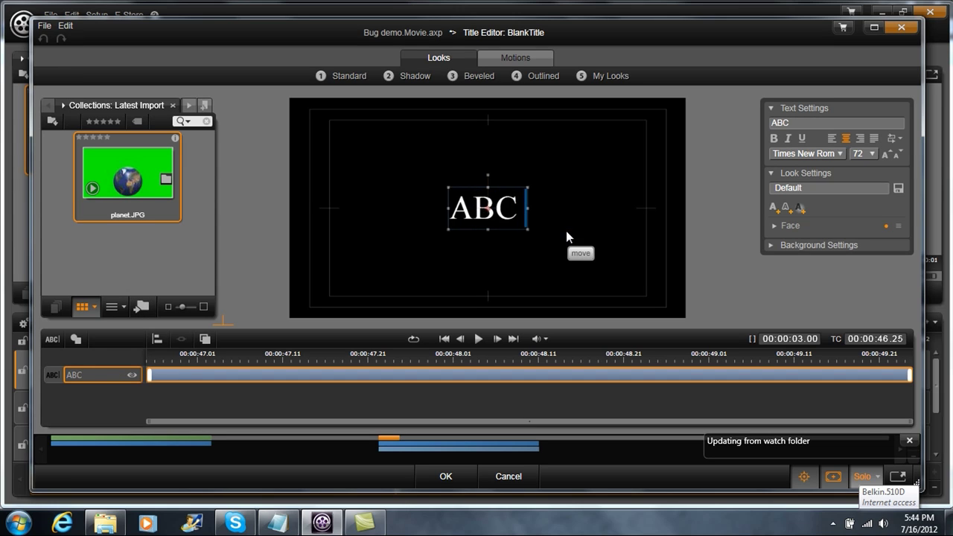
pyautogui.write(' News')
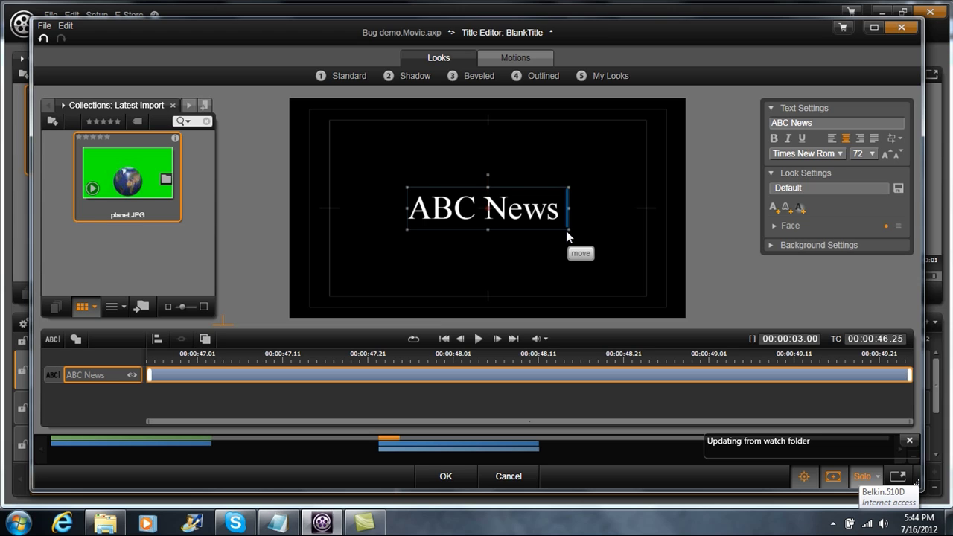
pyautogui.hotkey('ctrl', 'a')
pyautogui.hotkey('ctrl', 'c')
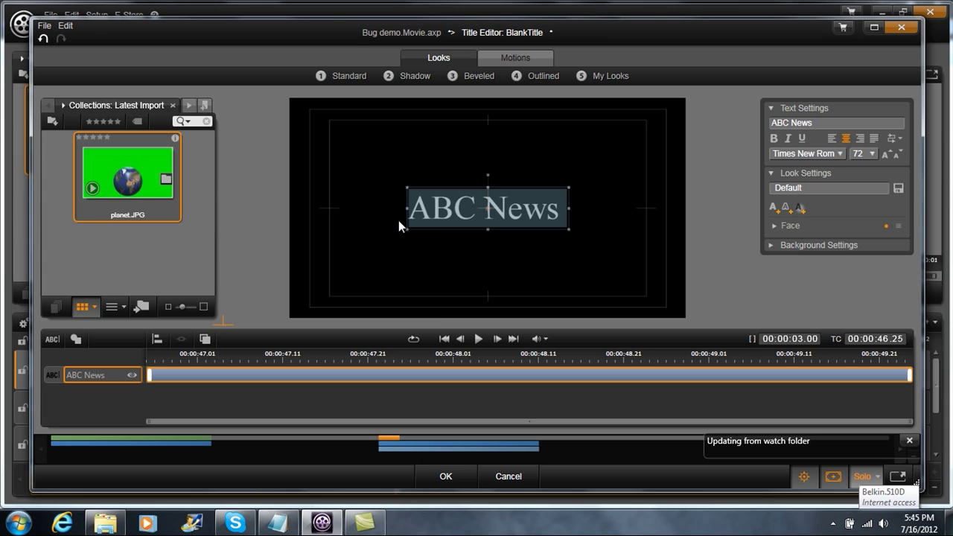
pyautogui.click(566, 213)
pyautogui.hotkey('ctrl', 'v')
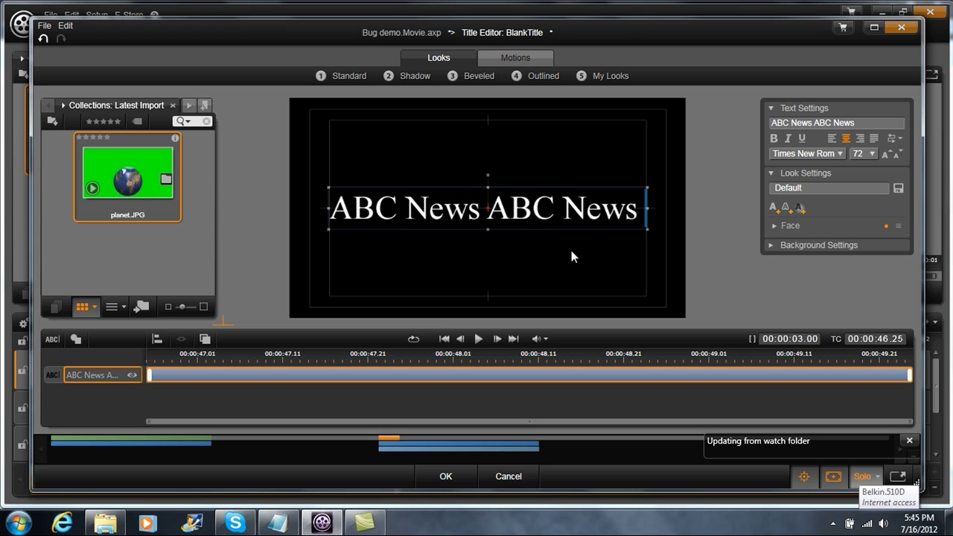
pyautogui.hotkey('ctrl', 'v')
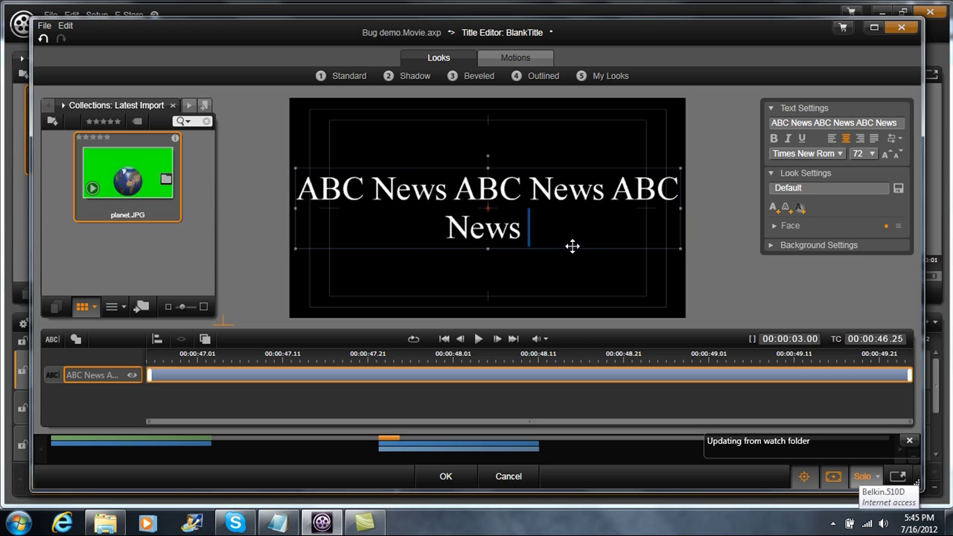
pyautogui.hotkey('ctrl', 'v')
pyautogui.hotkey('ctrl', 'v')
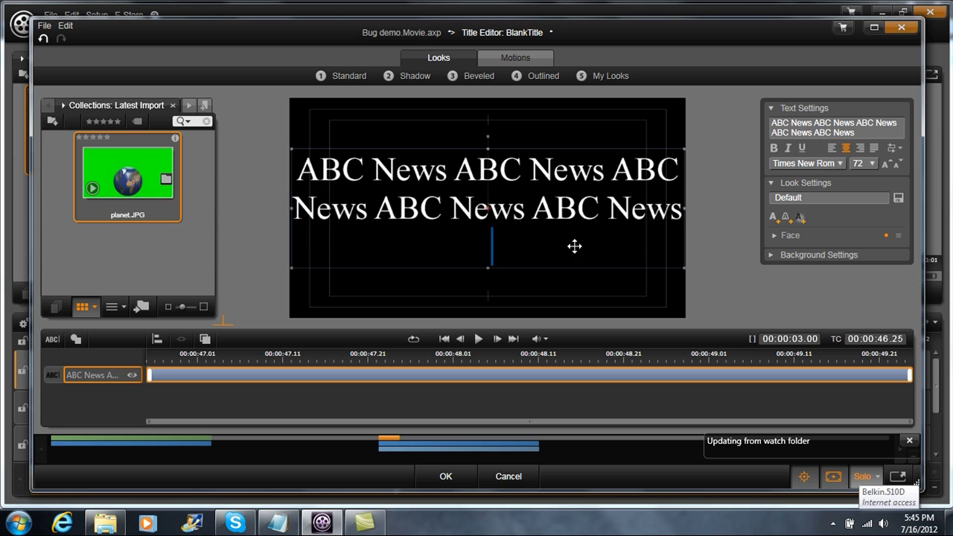
pyautogui.hotkey('ctrl', 'v')
pyautogui.hotkey('ctrl', 'v')
pyautogui.hotkey('ctrl', 'v')
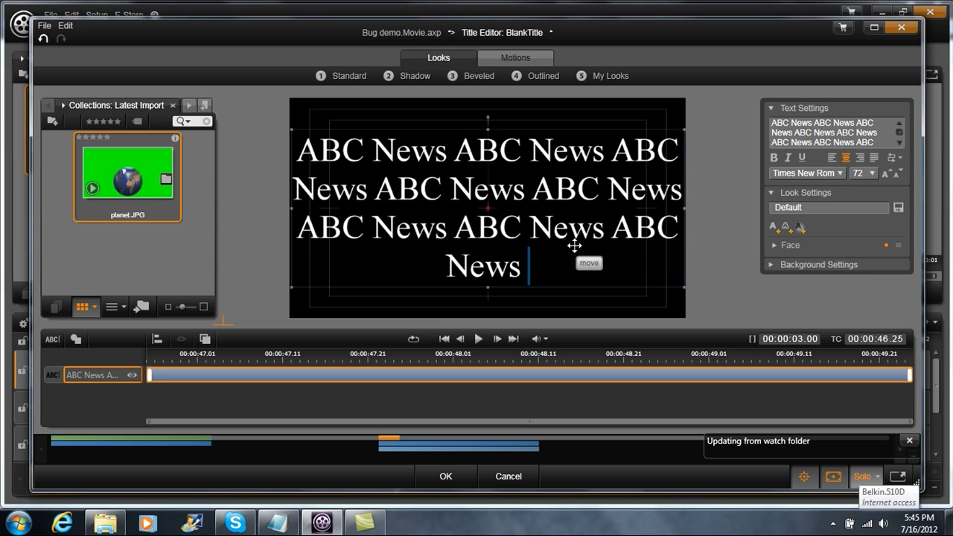
pyautogui.hotkey('ctrl', 'v')
pyautogui.hotkey('ctrl', 'v')
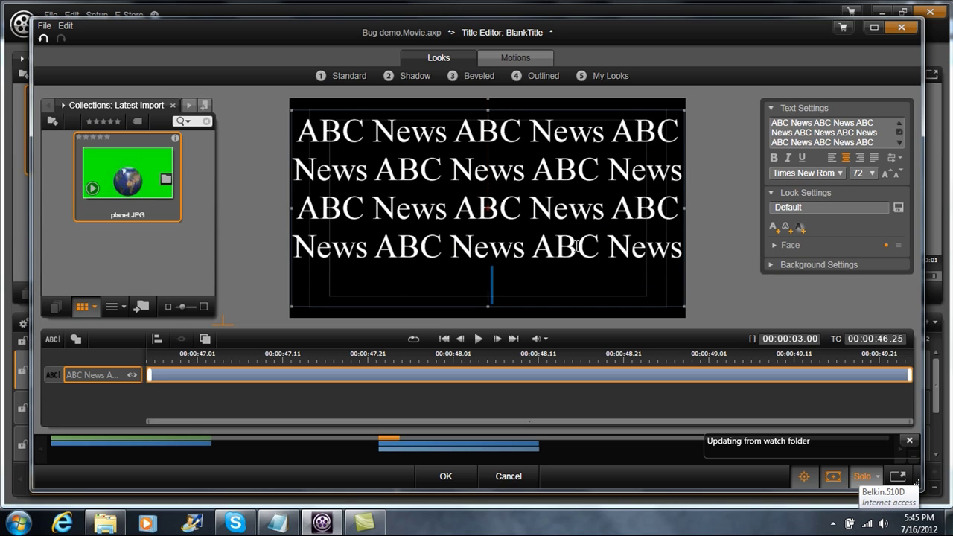
pyautogui.hotkey('ctrl', 'v')
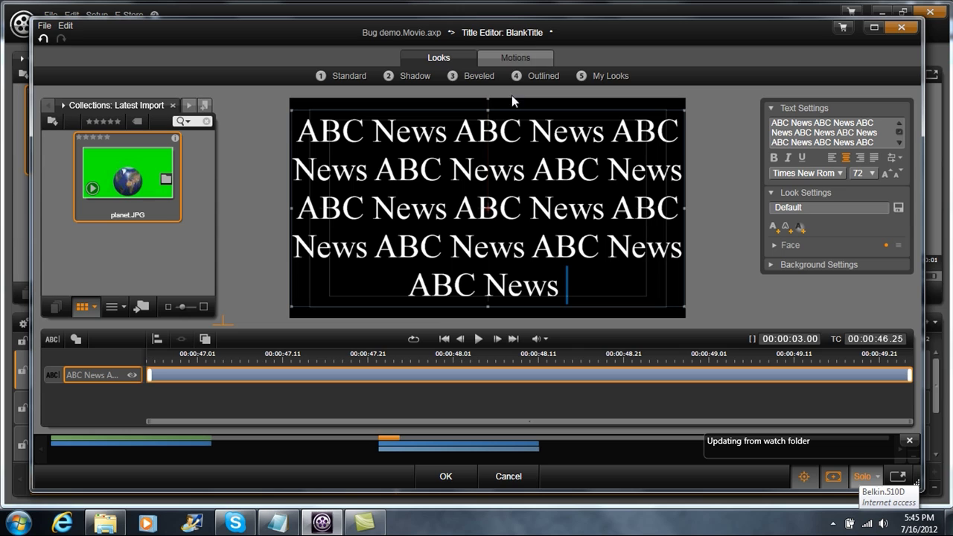
pyautogui.click(514, 57)
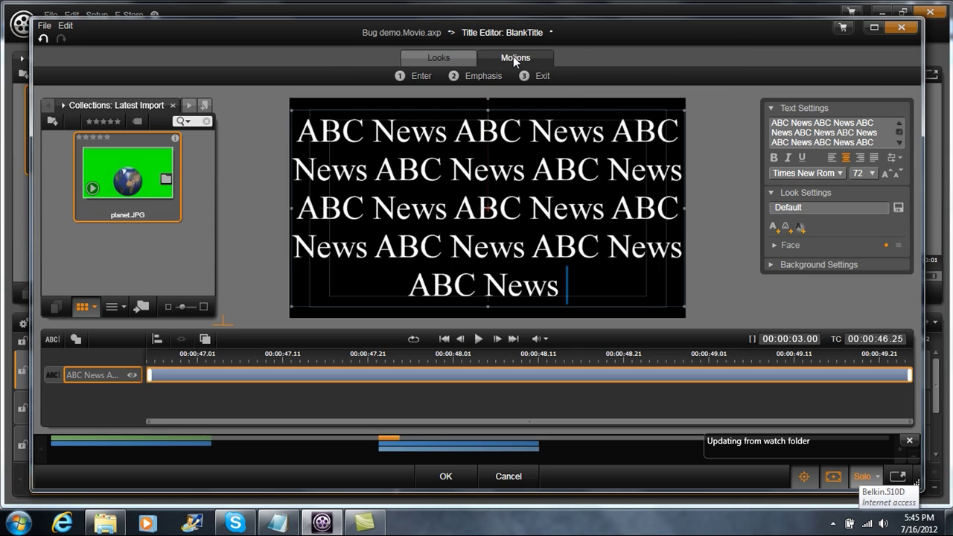
# Apply the '00 - Crawl Left' emphasis motion and stretch the title clip to about 01:09.
pyautogui.click(485, 76)
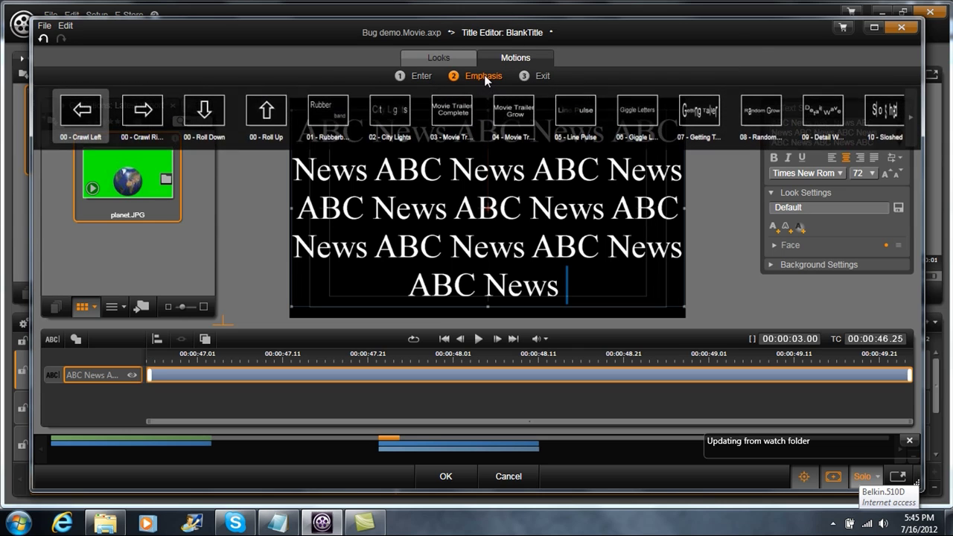
pyautogui.click(84, 116)
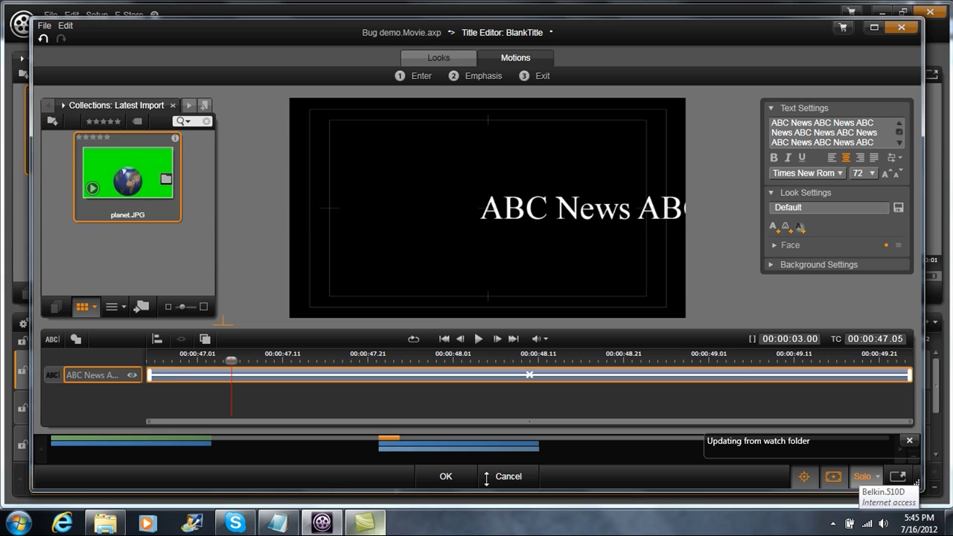
pyautogui.click(444, 477)
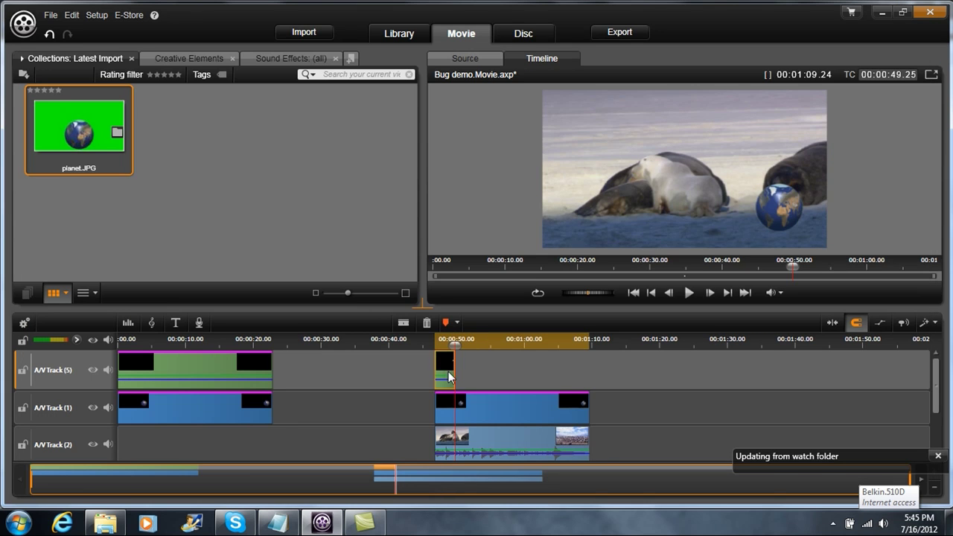
pyautogui.moveTo(446, 372); pyautogui.dragTo(579, 383)
pyautogui.moveTo(589, 344); pyautogui.dragTo(480, 346)
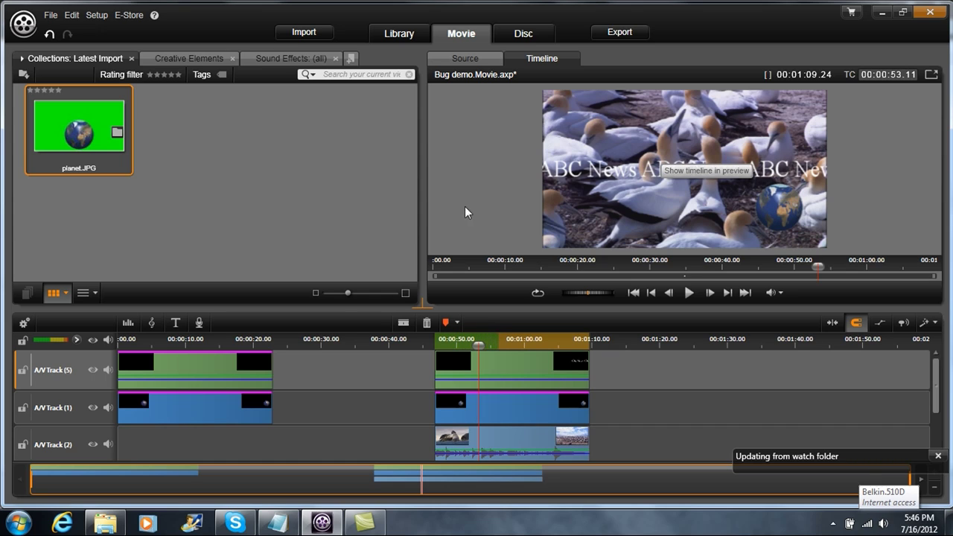
# Add the Sphere Section artistic effect to the ABC News title clip in the Effects Editor.
pyautogui.rightClick(501, 366)
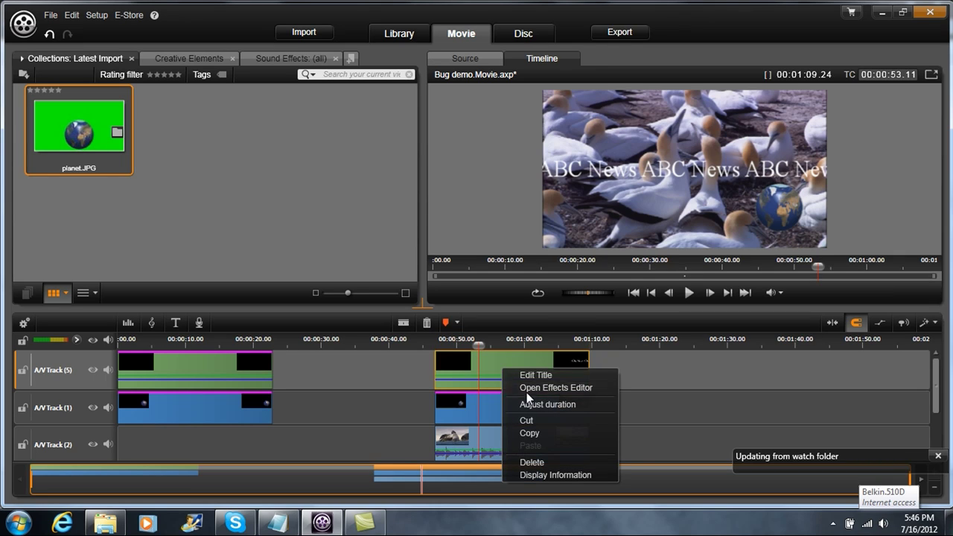
pyautogui.click(526, 389)
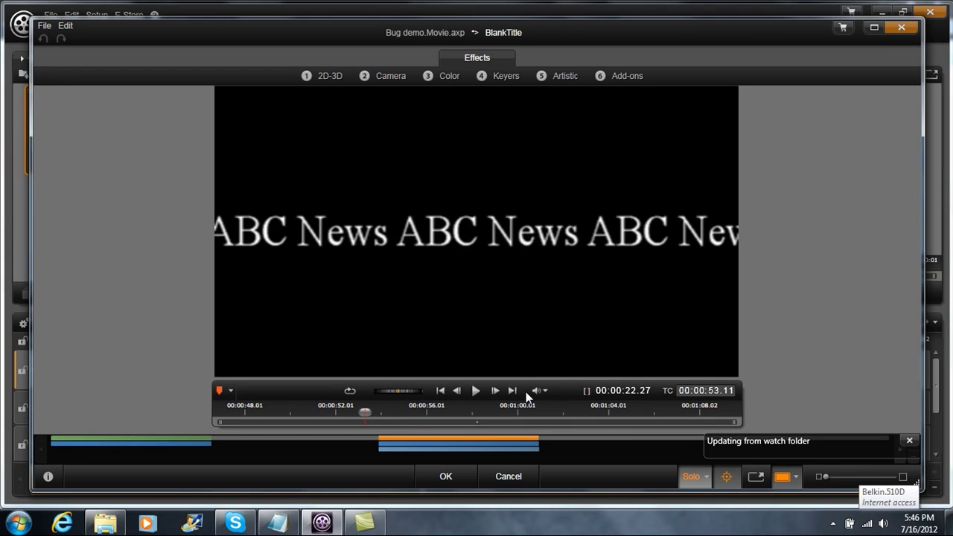
pyautogui.click(564, 77)
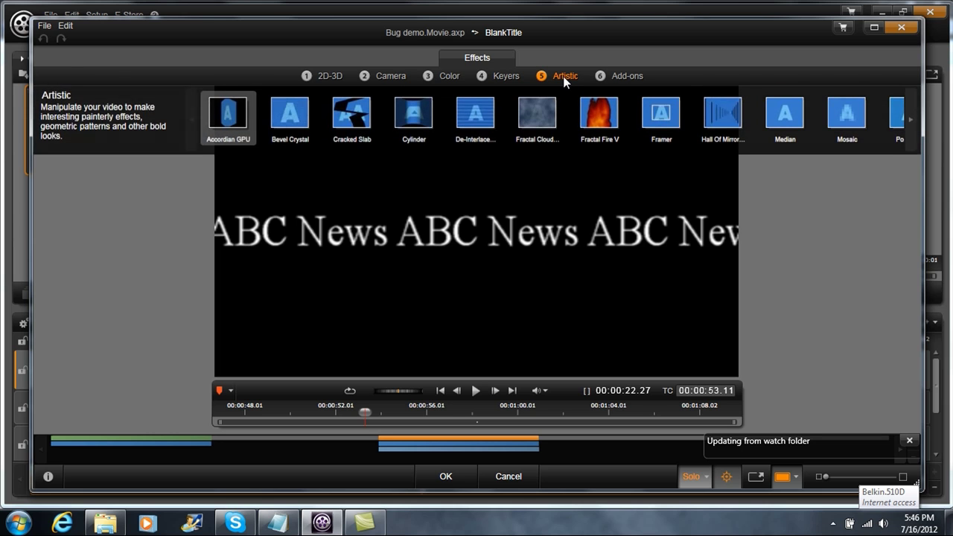
pyautogui.click(910, 124)
pyautogui.click(909, 123)
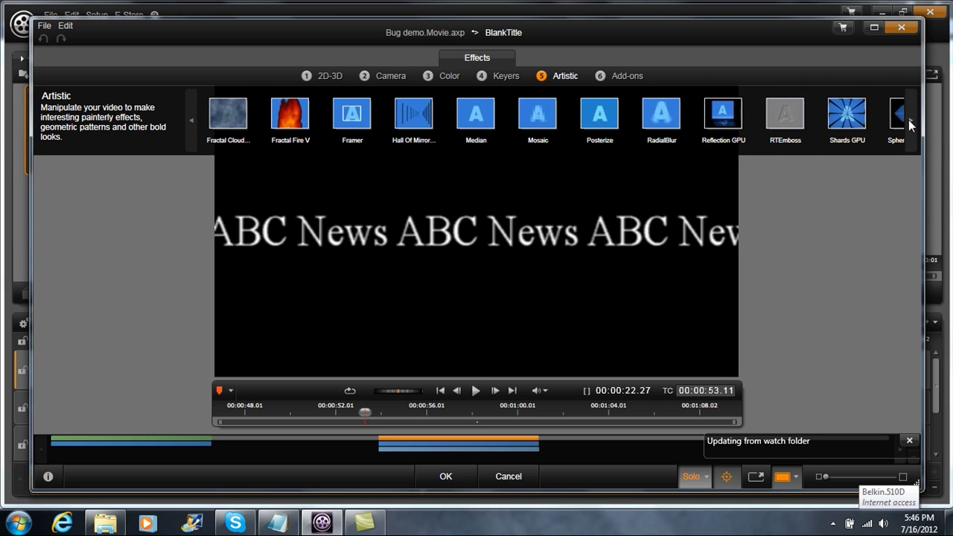
pyautogui.click(909, 122)
pyautogui.click(687, 117)
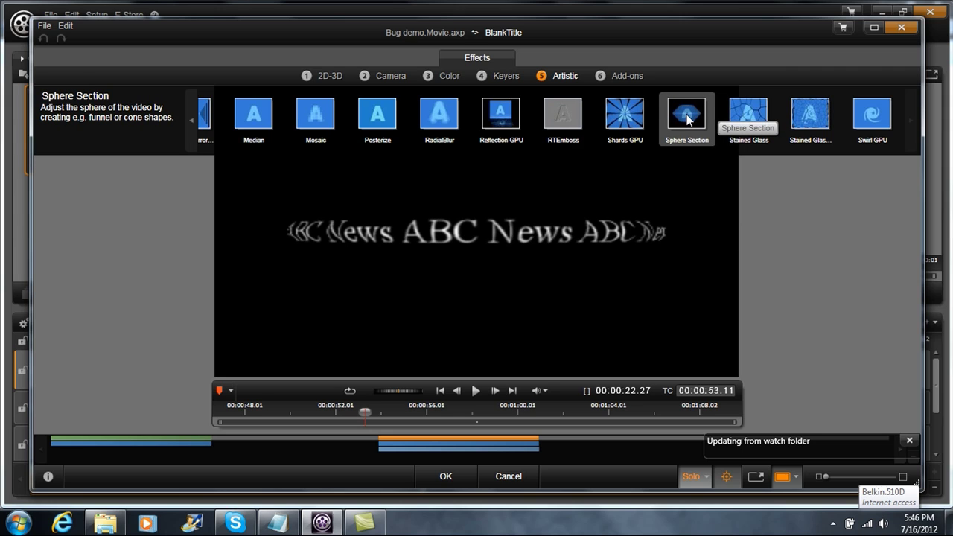
pyautogui.click(688, 120)
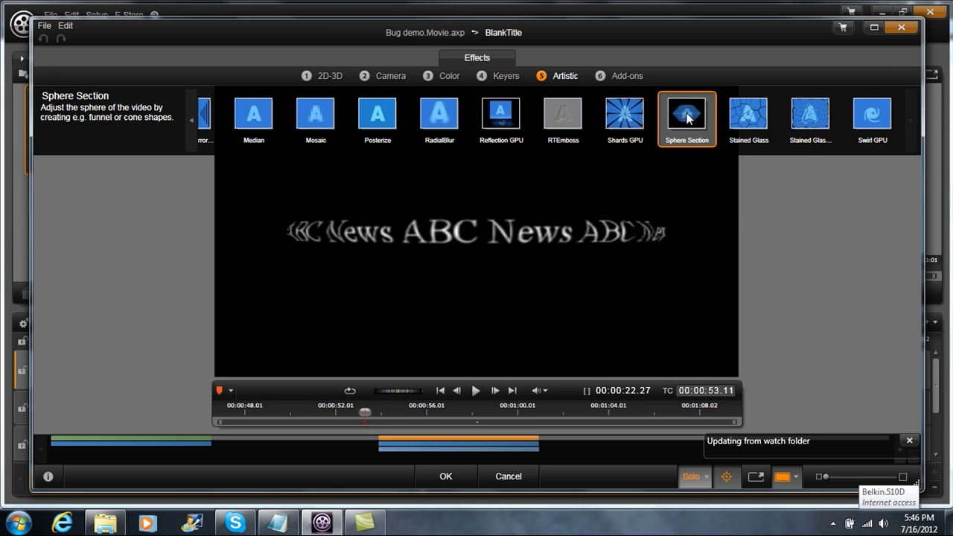
pyautogui.doubleClick(689, 118)
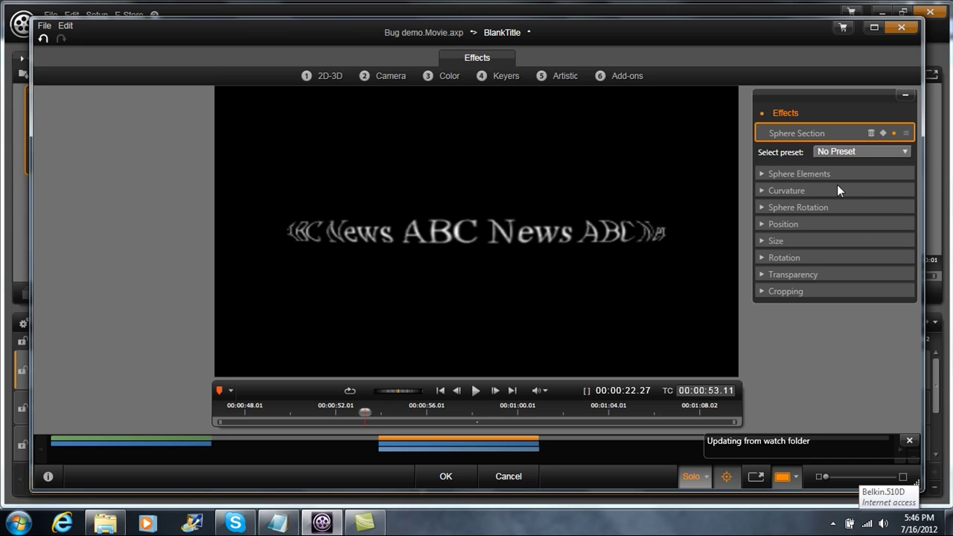
# Set the Sphere Section curvature to Vertical 55.6 and Horizontal 7.2.
pyautogui.click(762, 190)
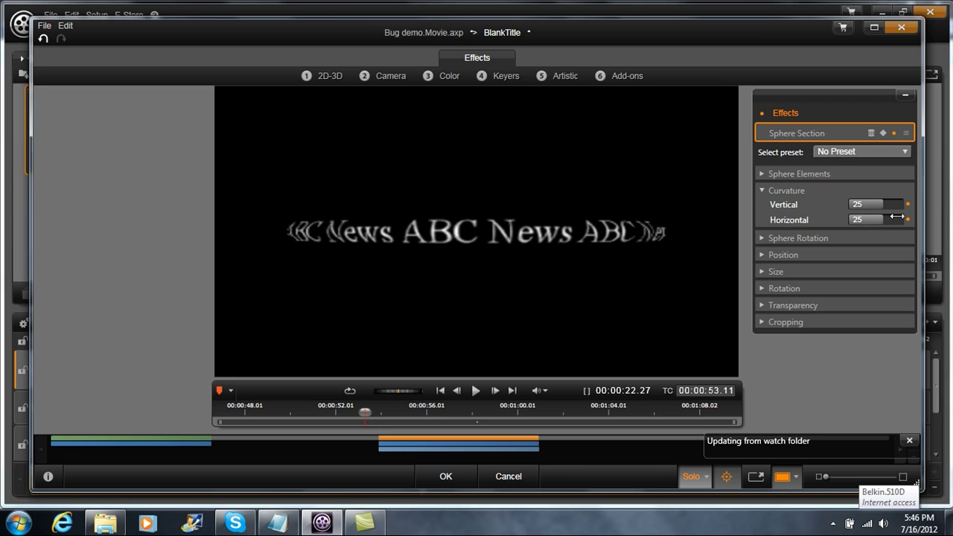
pyautogui.moveTo(860, 204); pyautogui.dragTo(879, 204)
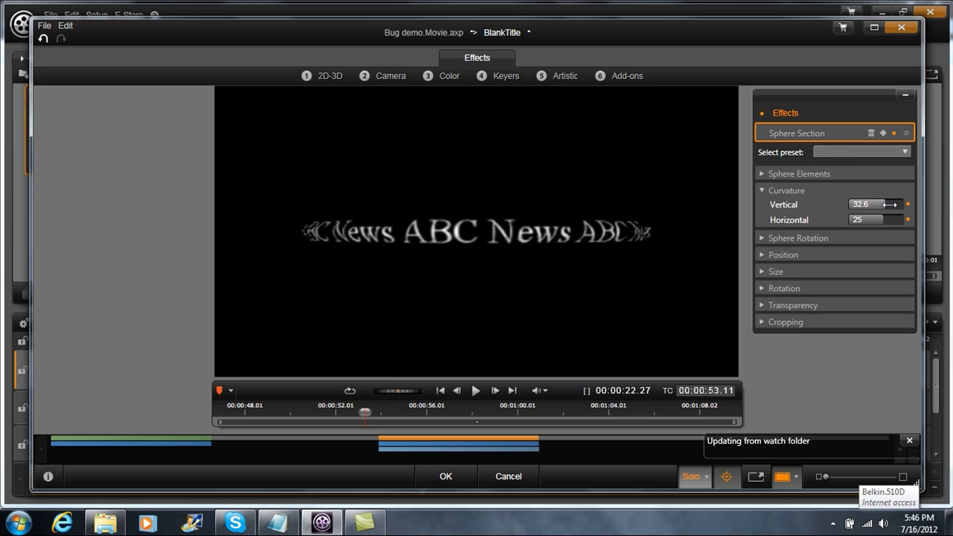
pyautogui.moveTo(891, 204); pyautogui.dragTo(895, 205)
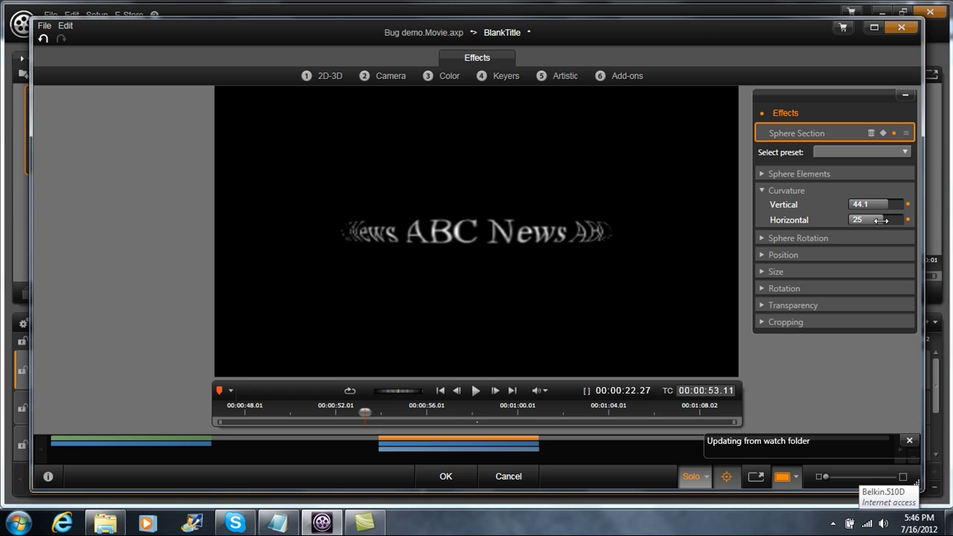
pyautogui.moveTo(882, 220); pyautogui.dragTo(894, 204)
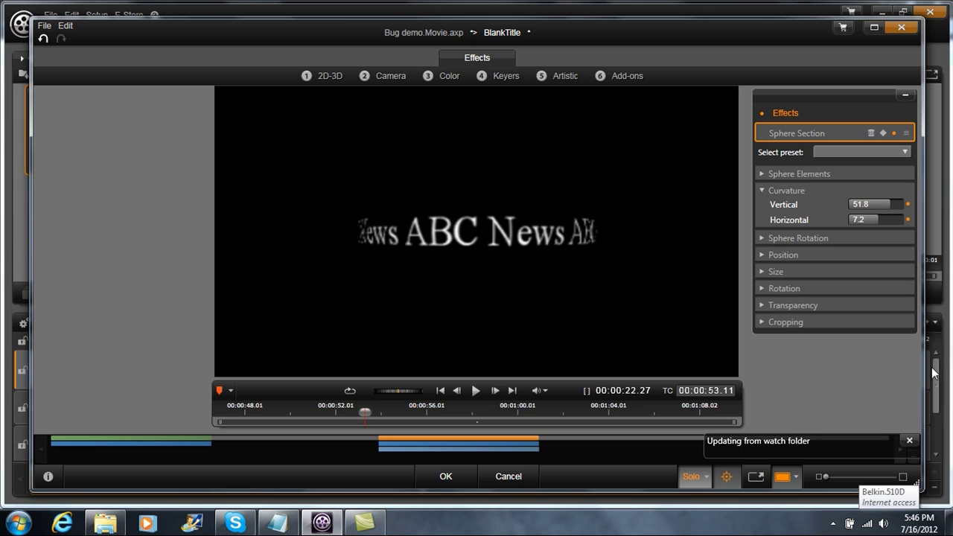
pyautogui.moveTo(890, 204); pyautogui.dragTo(892, 204)
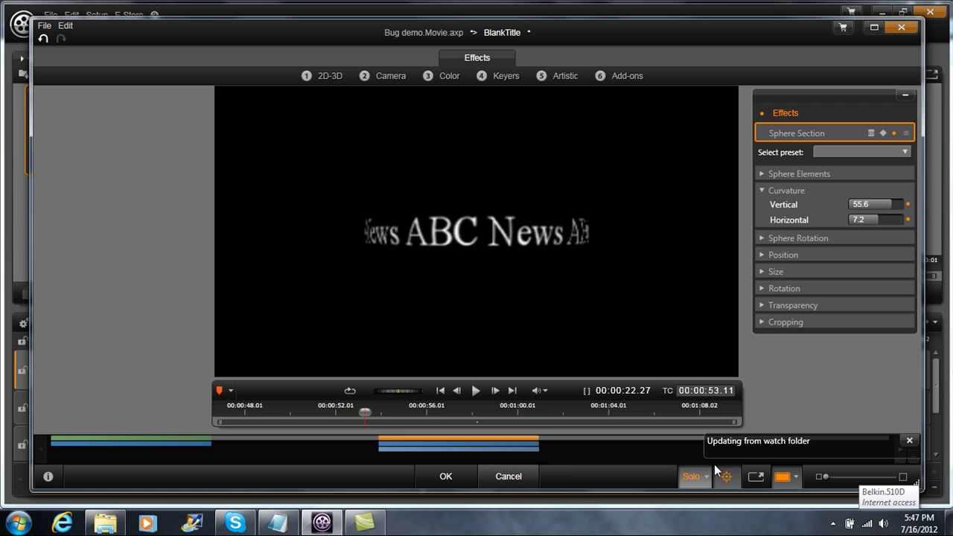
# Turn off Solo to see the title over the footage, and show the 2D-3D effects gallery.
pyautogui.click(692, 479)
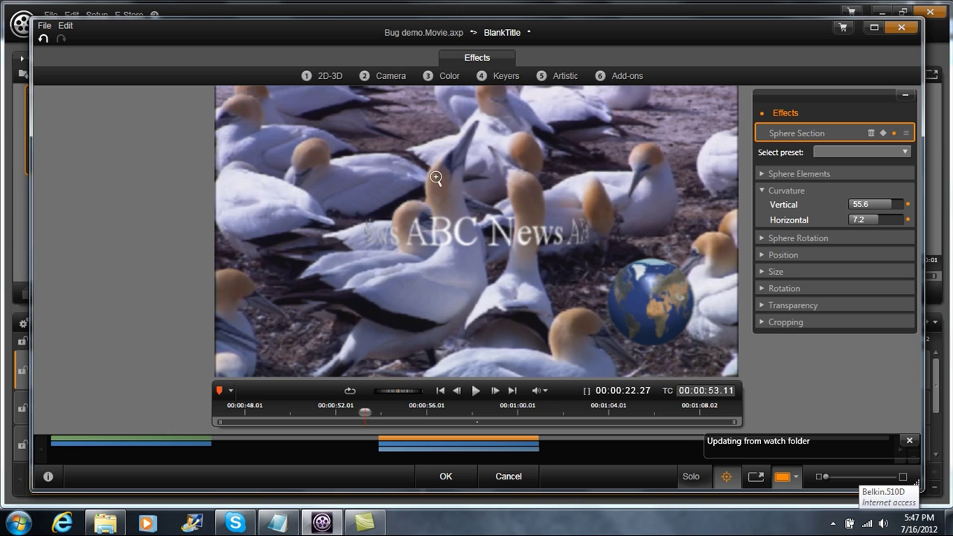
pyautogui.click(328, 78)
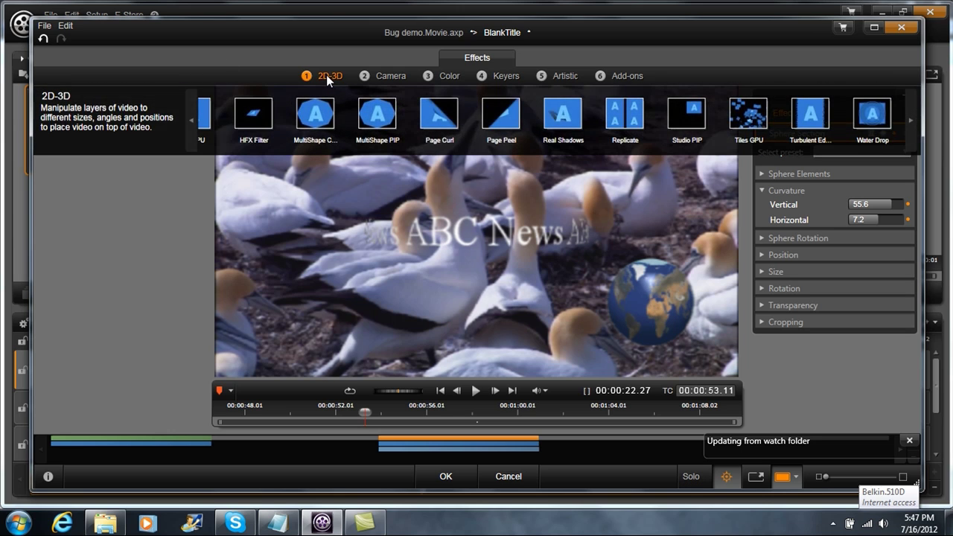
pyautogui.click(190, 118)
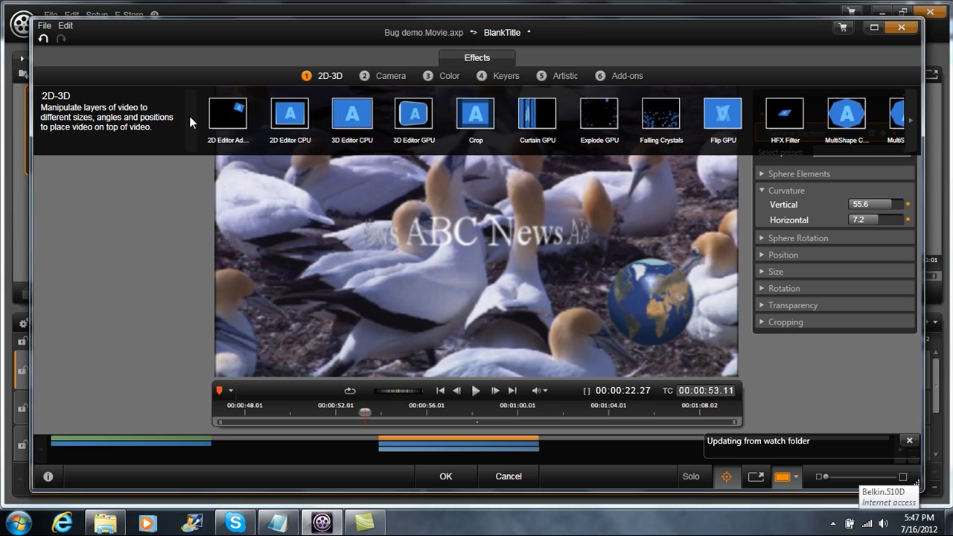
# Add the 3D Editor CPU effect with No Preset and rotate the title 22.95 on Z.
pyautogui.doubleClick(349, 112)
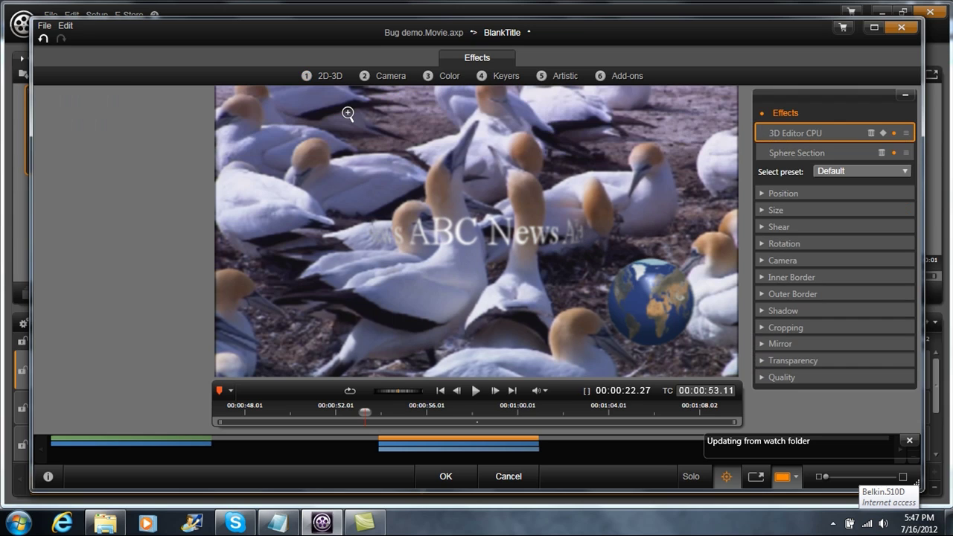
pyautogui.click(869, 170)
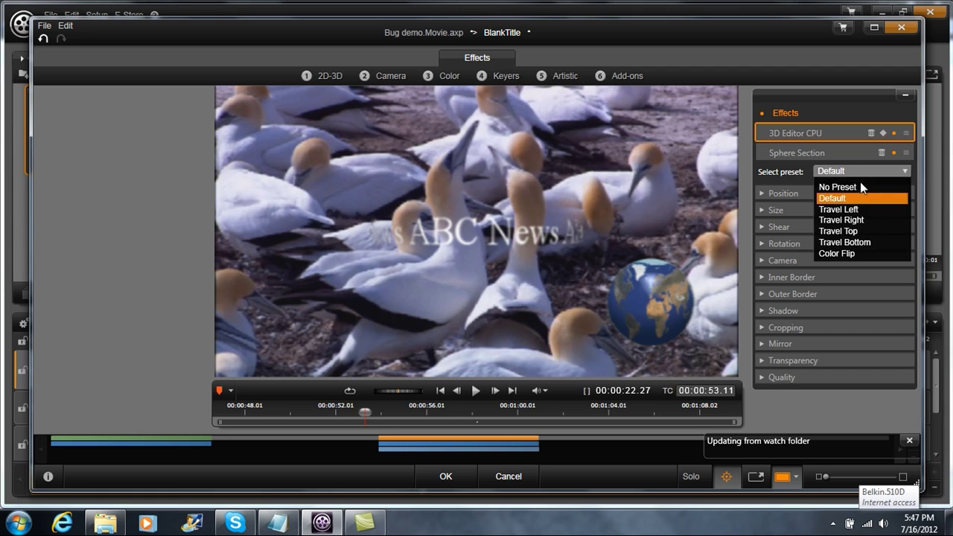
pyautogui.click(852, 187)
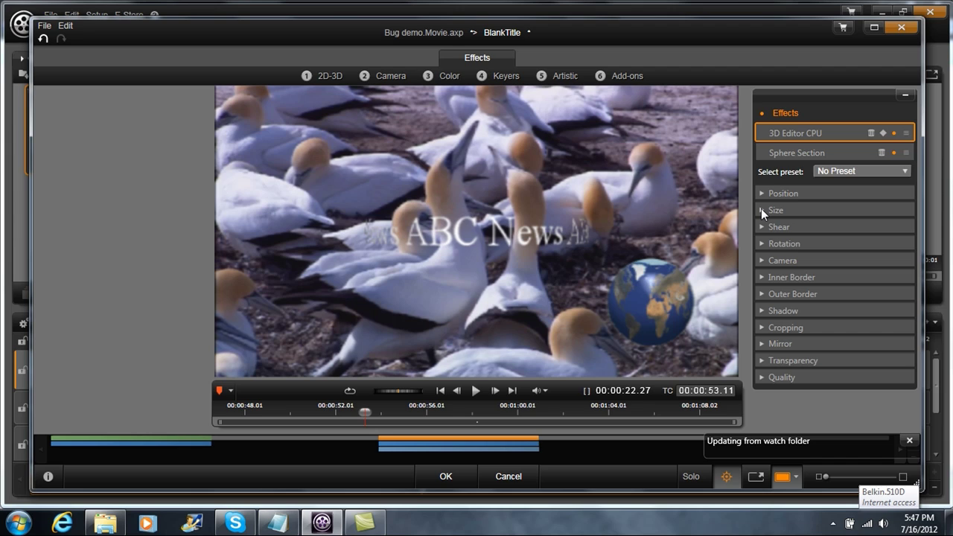
pyautogui.click(760, 244)
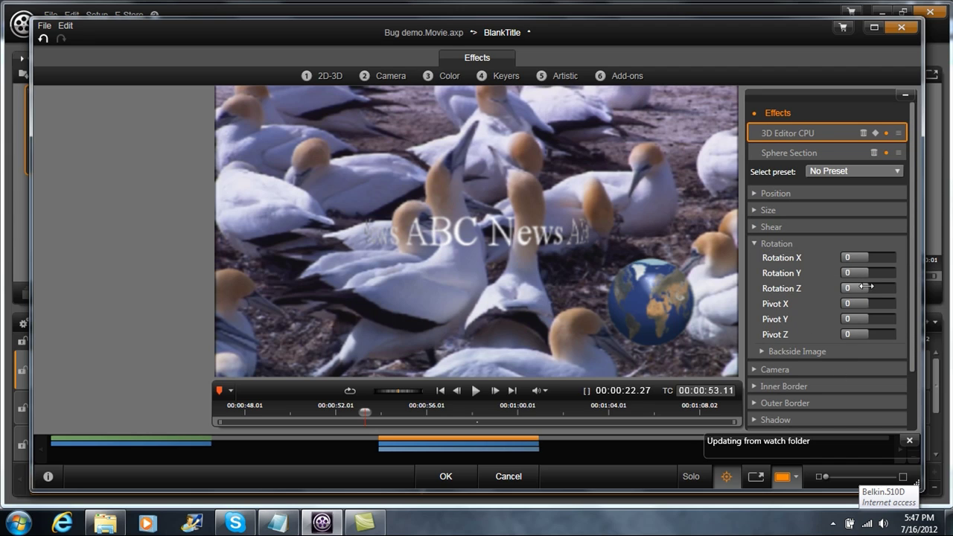
pyautogui.moveTo(867, 289); pyautogui.dragTo(870, 288)
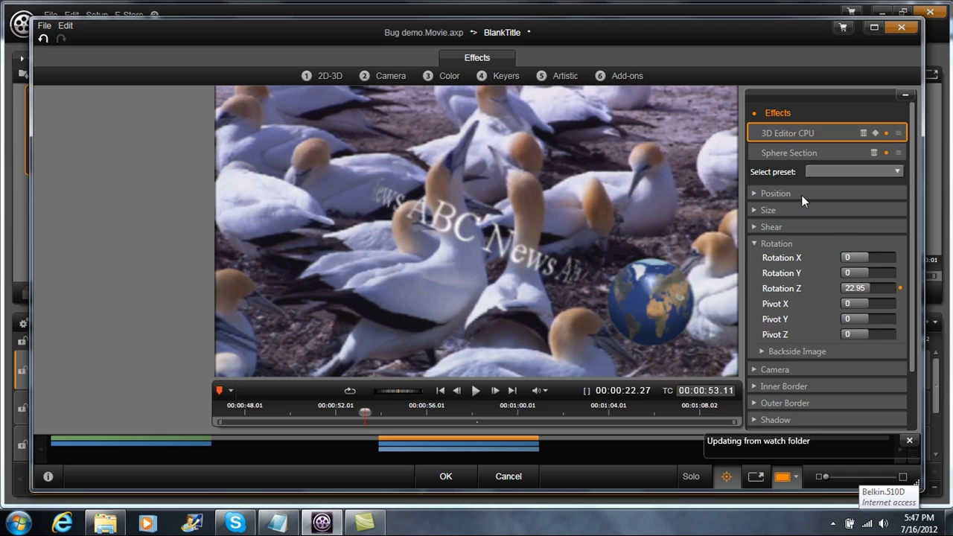
# Shrink the title to 64.3 and position it at X 35.7, Y -25.5 over the globe.
pyautogui.click(754, 211)
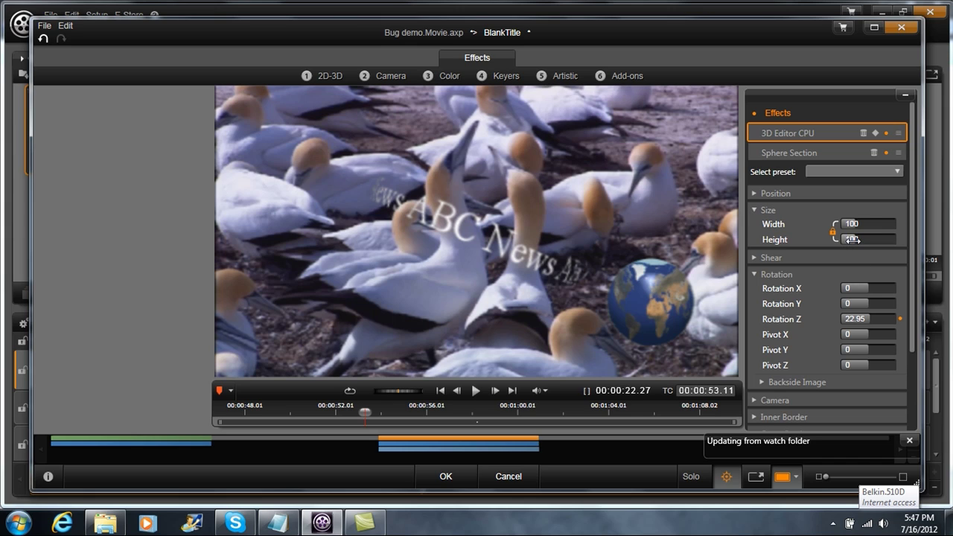
pyautogui.moveTo(852, 239); pyautogui.dragTo(847, 240)
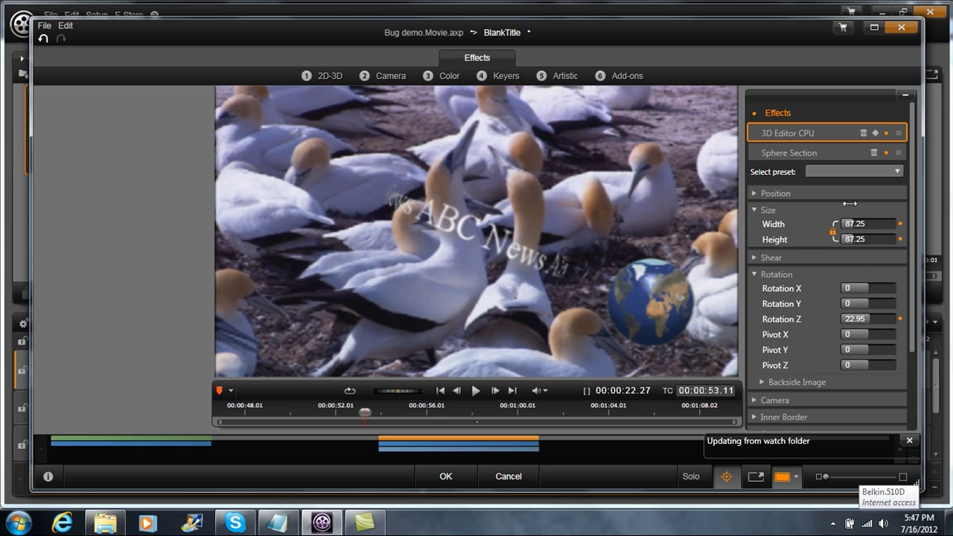
pyautogui.click(755, 193)
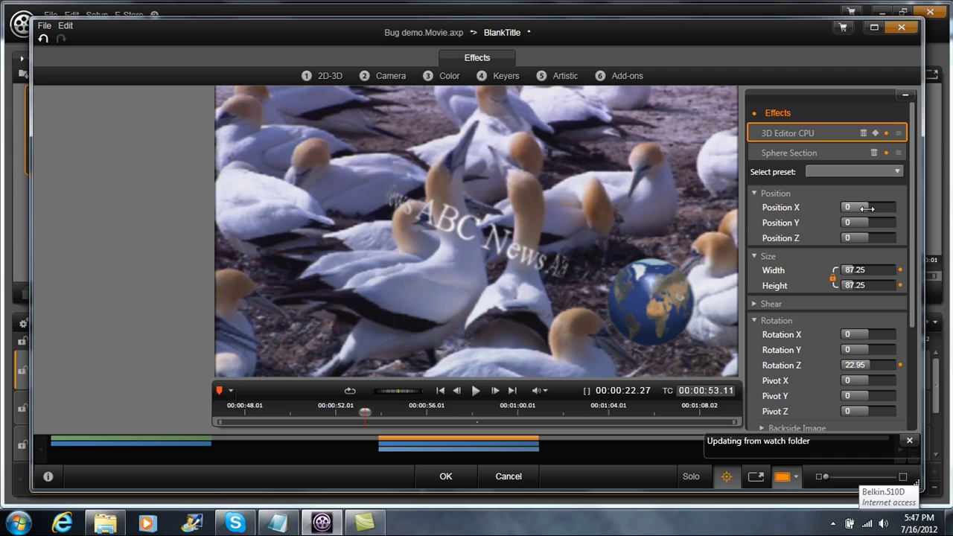
pyautogui.moveTo(868, 208)
pyautogui.mouseDown()
pyautogui.moveTo(876, 210)
pyautogui.moveTo(864, 223)
pyautogui.mouseUp()
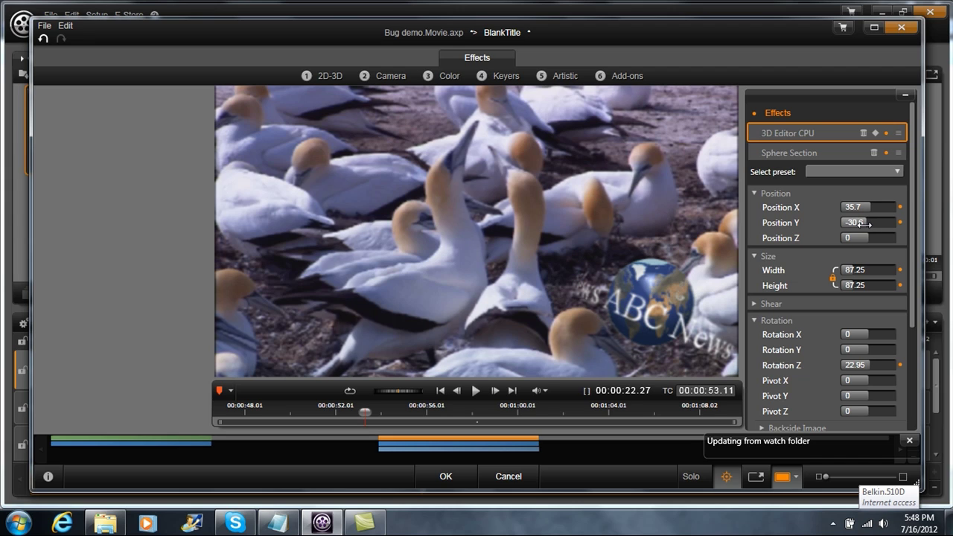
pyautogui.moveTo(865, 223); pyautogui.dragTo(865, 223)
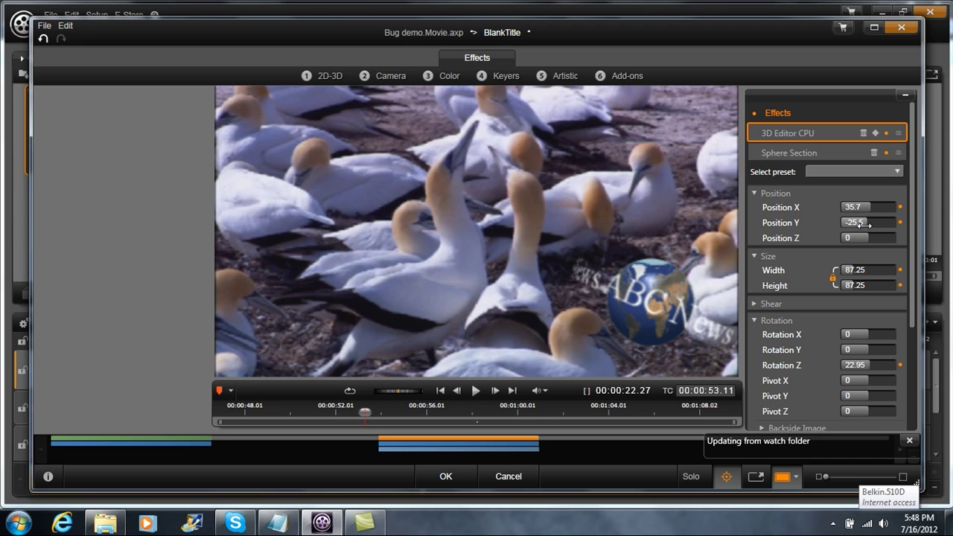
pyautogui.moveTo(850, 270); pyautogui.dragTo(849, 273)
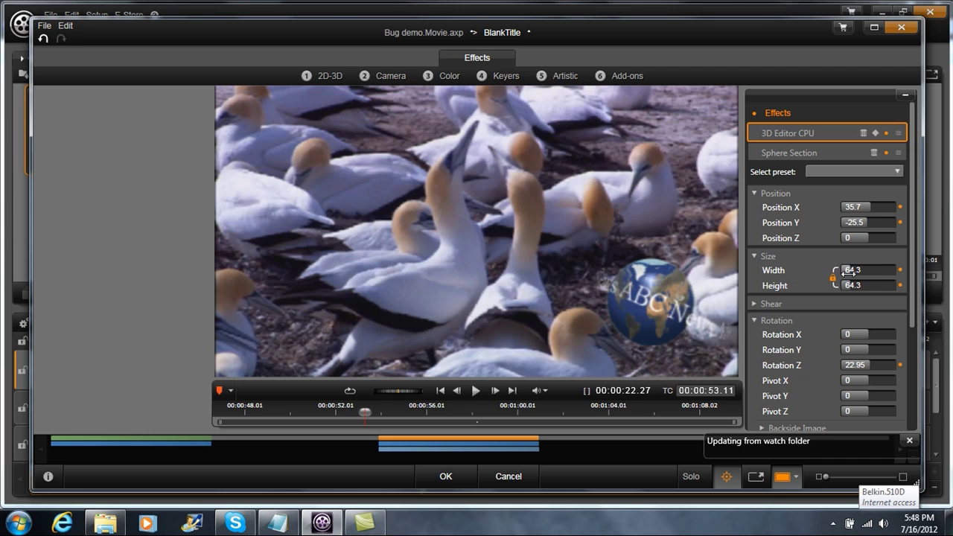
pyautogui.click(840, 157)
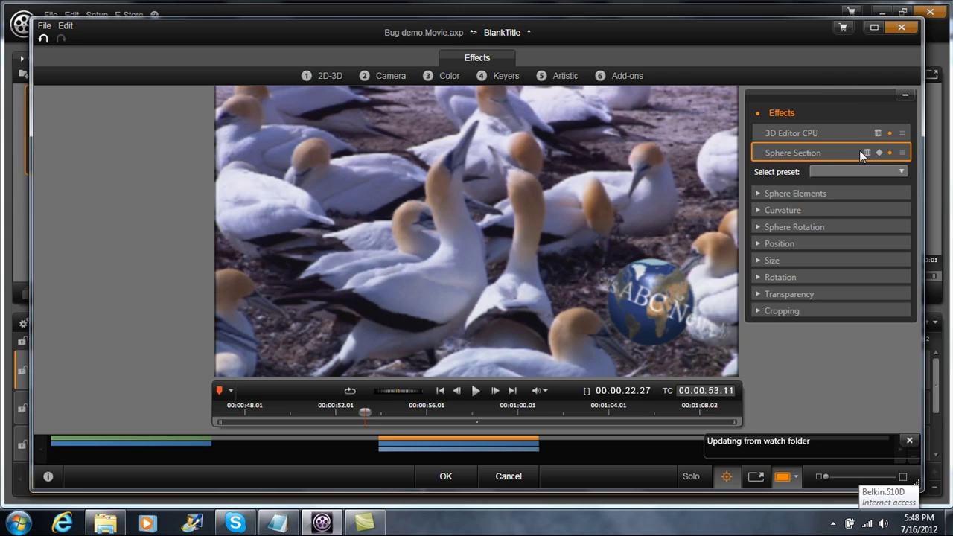
# Raise the Sphere Section vertical curvature, then set the 3D Editor position X to 33 with size 54.1.
pyautogui.click(762, 210)
pyautogui.moveTo(890, 224)
pyautogui.mouseDown()
pyautogui.moveTo(872, 223)
pyautogui.moveTo(893, 225)
pyautogui.mouseUp()
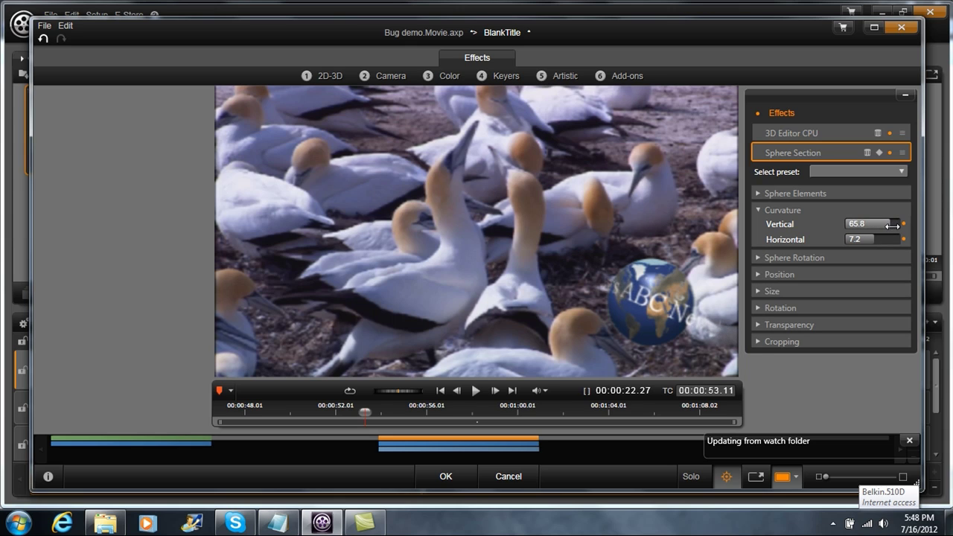
pyautogui.click(818, 133)
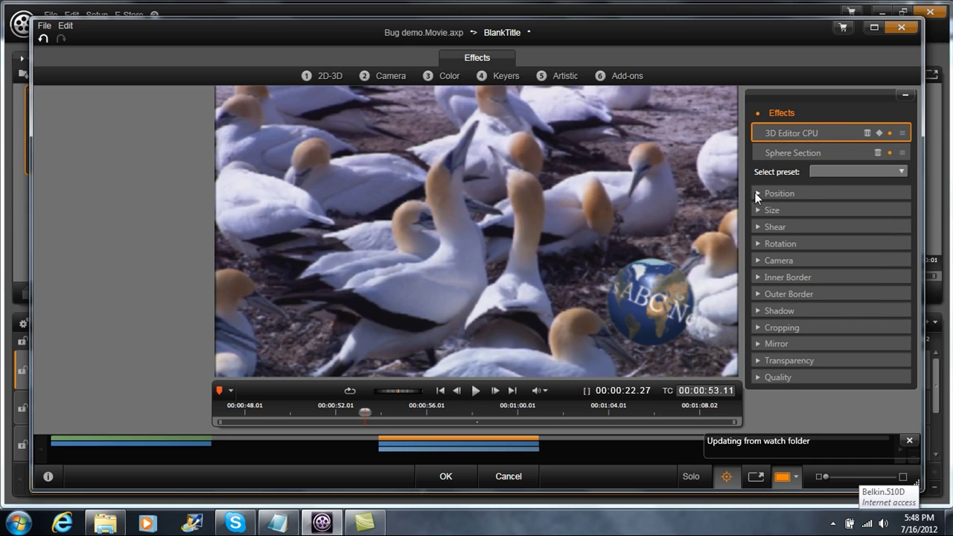
pyautogui.click(757, 194)
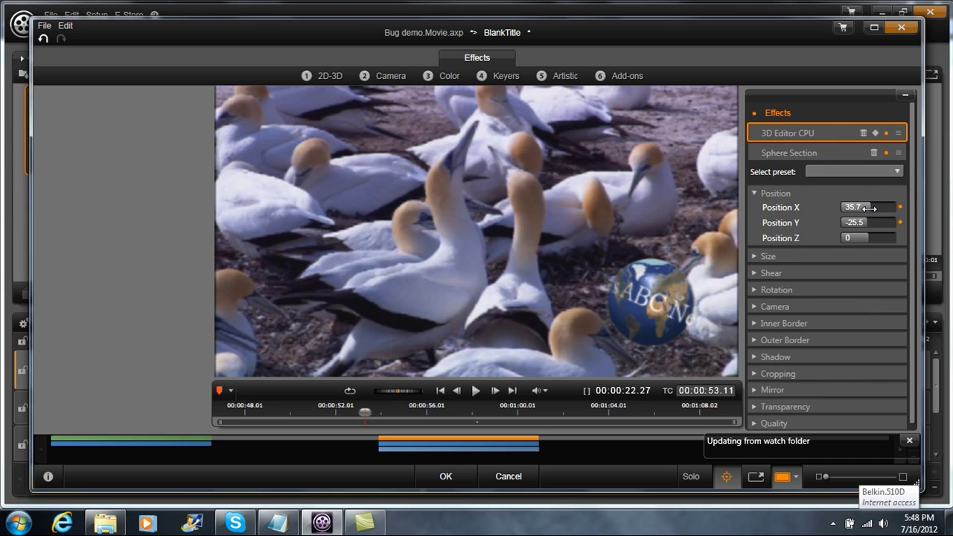
pyautogui.moveTo(870, 208); pyautogui.dragTo(863, 194)
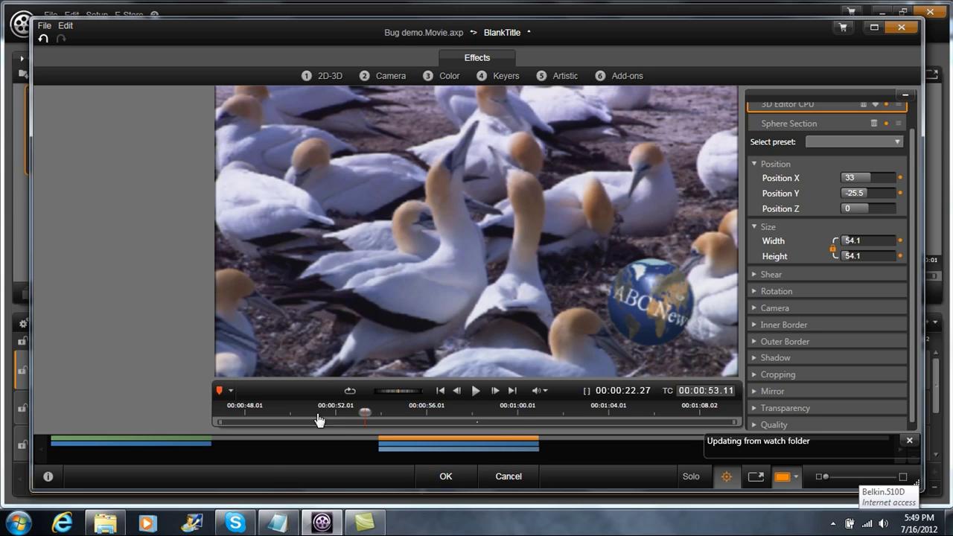
pyautogui.moveTo(365, 412); pyautogui.dragTo(199, 407)
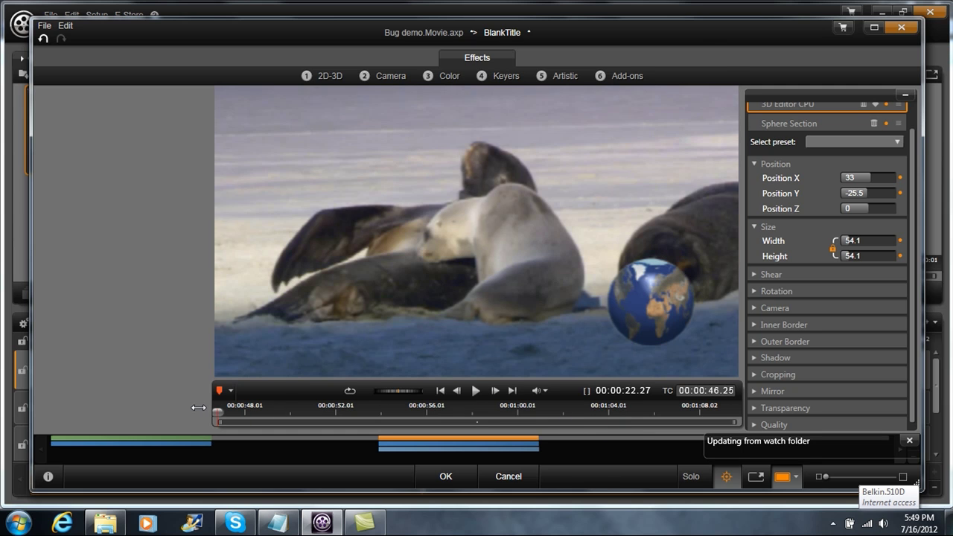
pyautogui.click(445, 477)
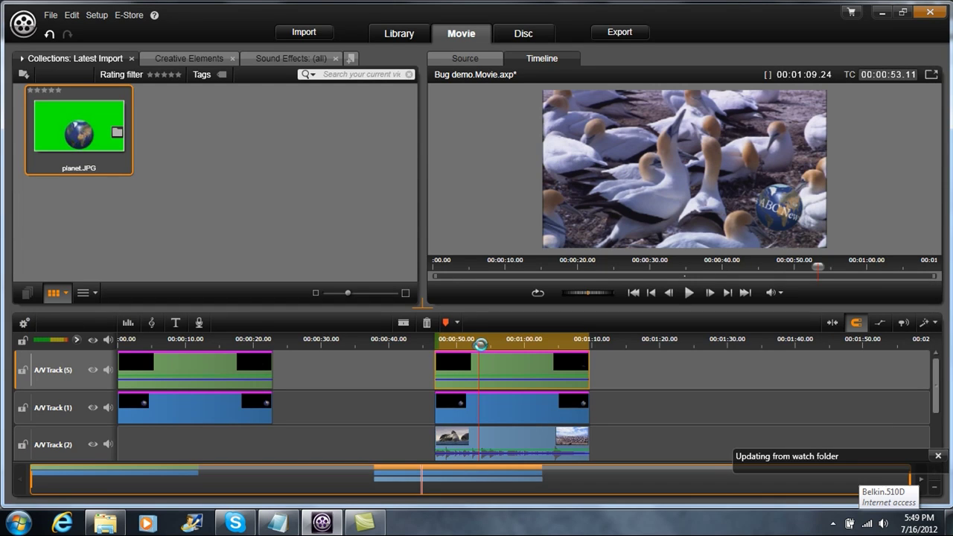
# Move the playhead back before the globe clip and play the movie to check the title.
pyautogui.click(468, 340)
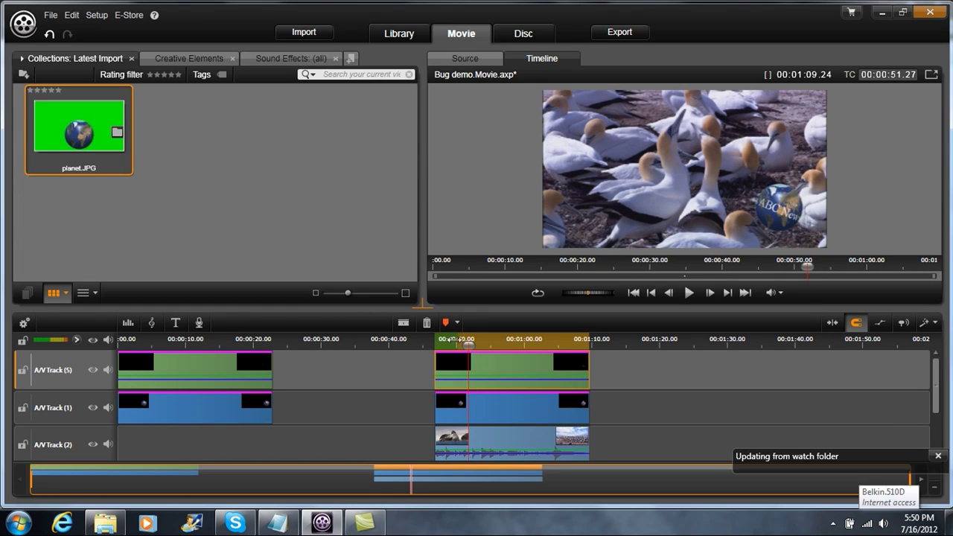
pyautogui.click(440, 340)
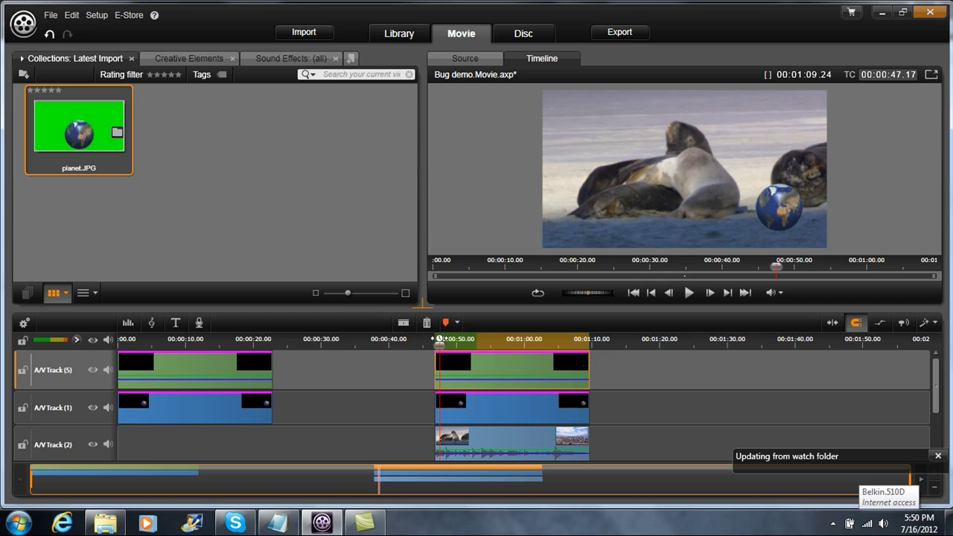
pyautogui.press('space')
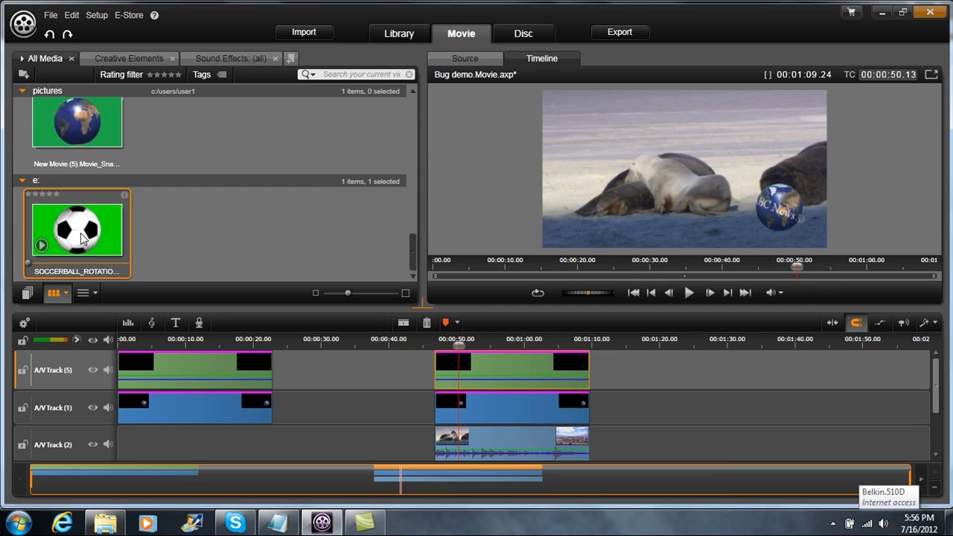
# Drag the green-screen soccer ball clip onto A/V Track (1) at about 00:01:18.
pyautogui.moveTo(67, 212); pyautogui.dragTo(651, 406)
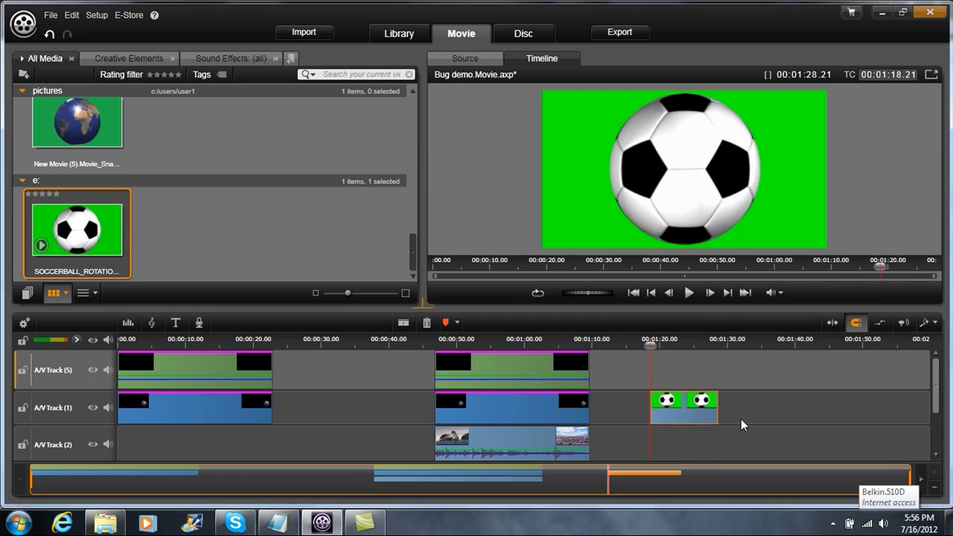
pyautogui.moveTo(649, 344)
pyautogui.mouseDown()
pyautogui.moveTo(693, 346)
pyautogui.moveTo(665, 338)
pyautogui.mouseUp()
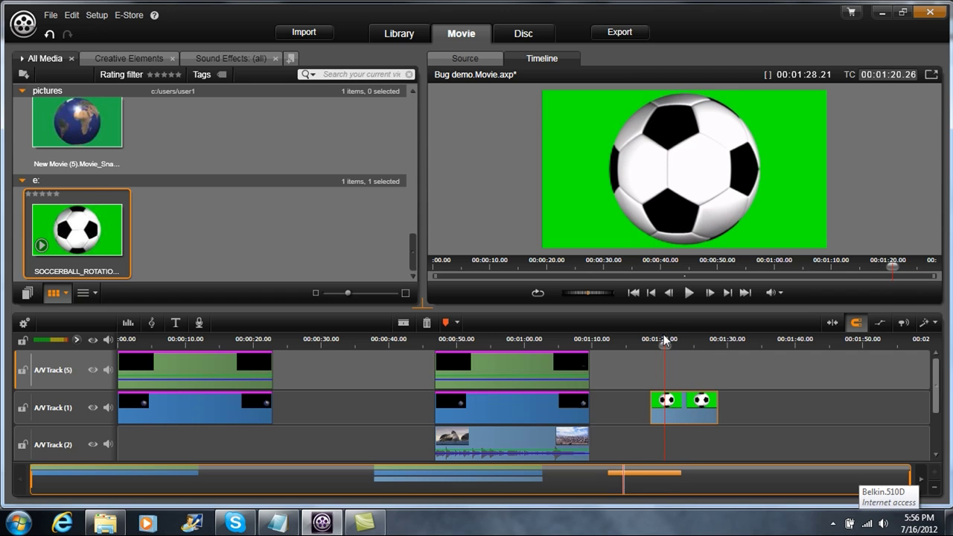